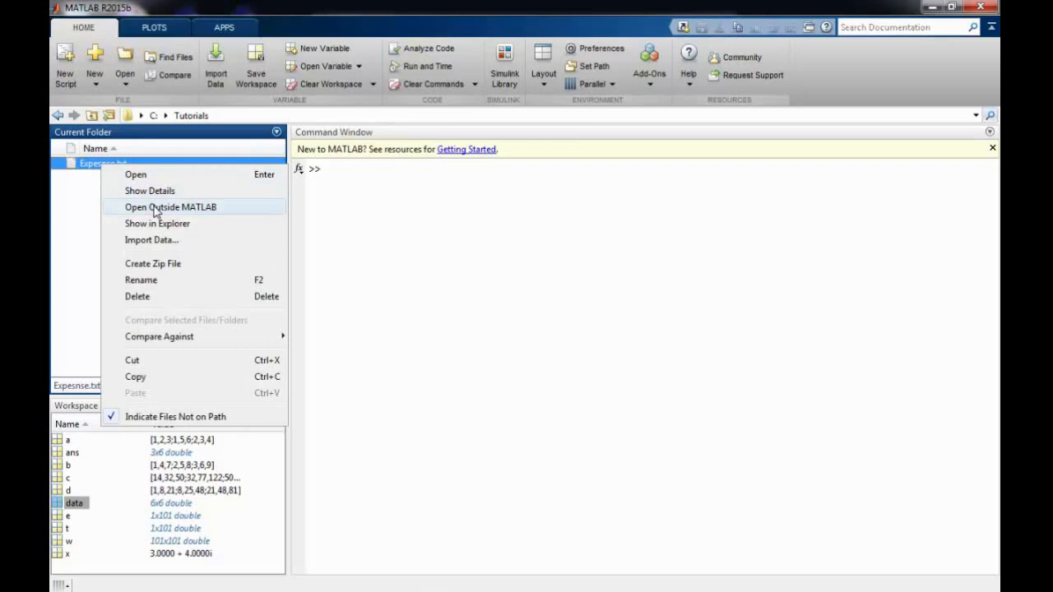
Examine the contents of Expesnse.txt in the external text editor, Notepad, and close it.
{"action": "left_click", "coordinate": [155, 212]}
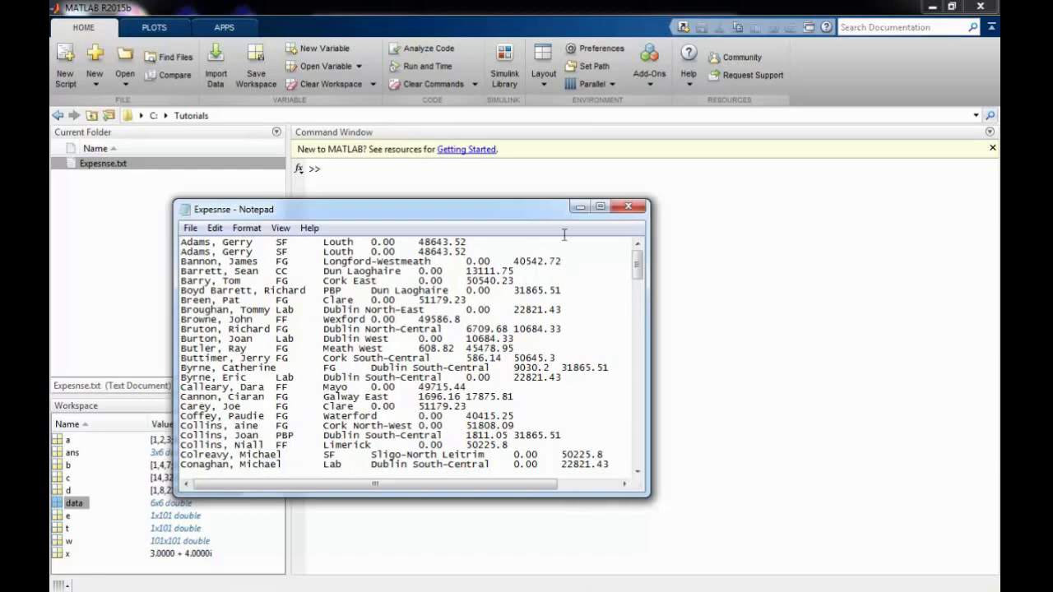
{"action": "left_click", "coordinate": [628, 206]}
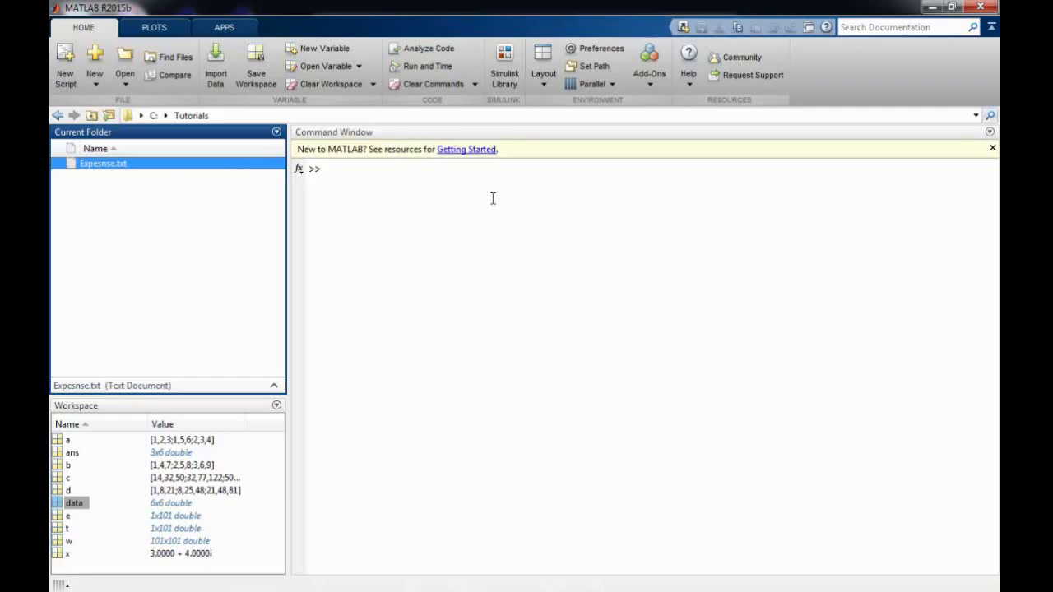
Open Expesnse.txt from the Tutorials folder for data import and make the import window taller.
{"action": "left_click", "coordinate": [220, 78]}
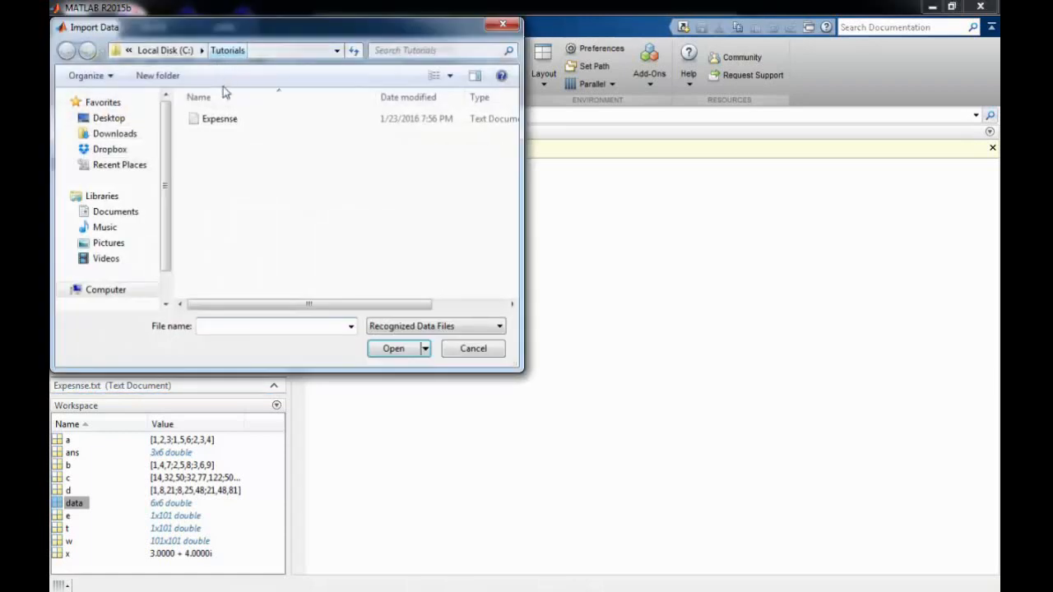
{"action": "left_click", "coordinate": [223, 124]}
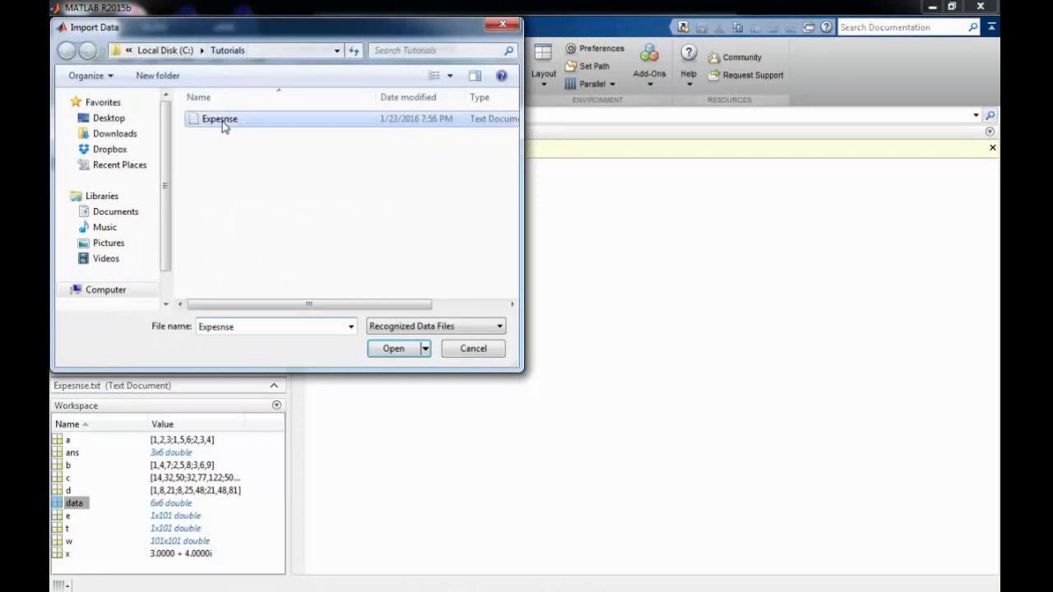
{"action": "left_click", "coordinate": [401, 350]}
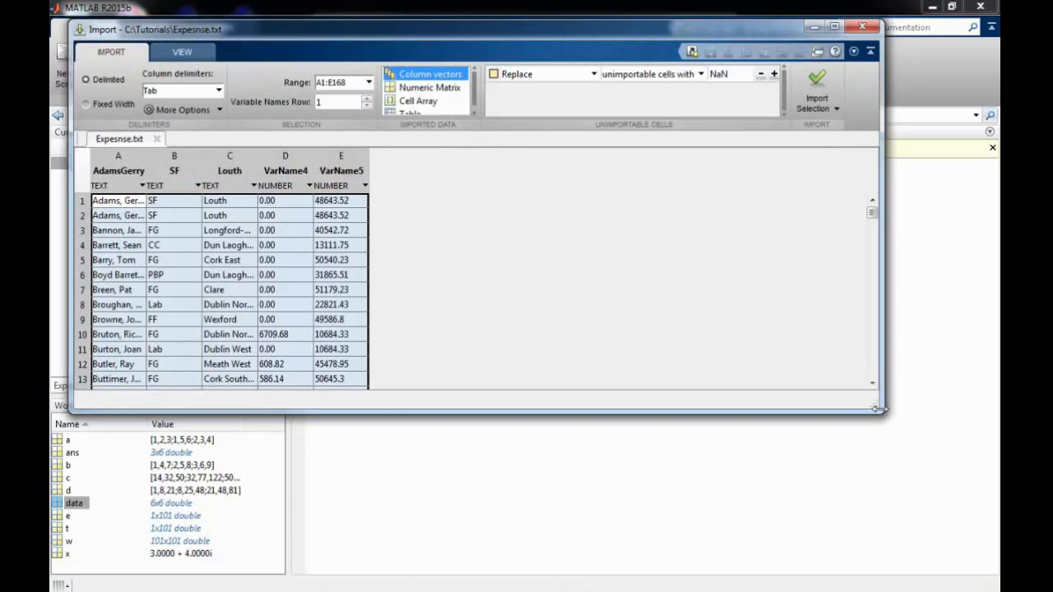
{"action": "left_click_drag", "start_coordinate": [878, 408], "coordinate": [779, 509]}
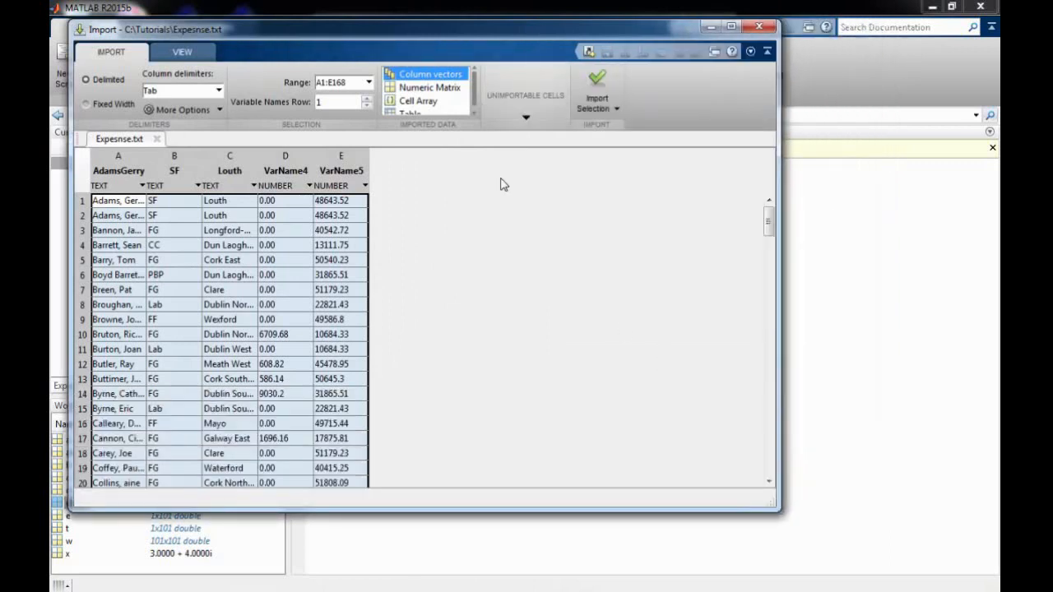
Try the Numeric Matrix output with Comma as a column delimiter, with and without Tab, and restore Tab as the only delimiter.
{"action": "left_click", "coordinate": [443, 89]}
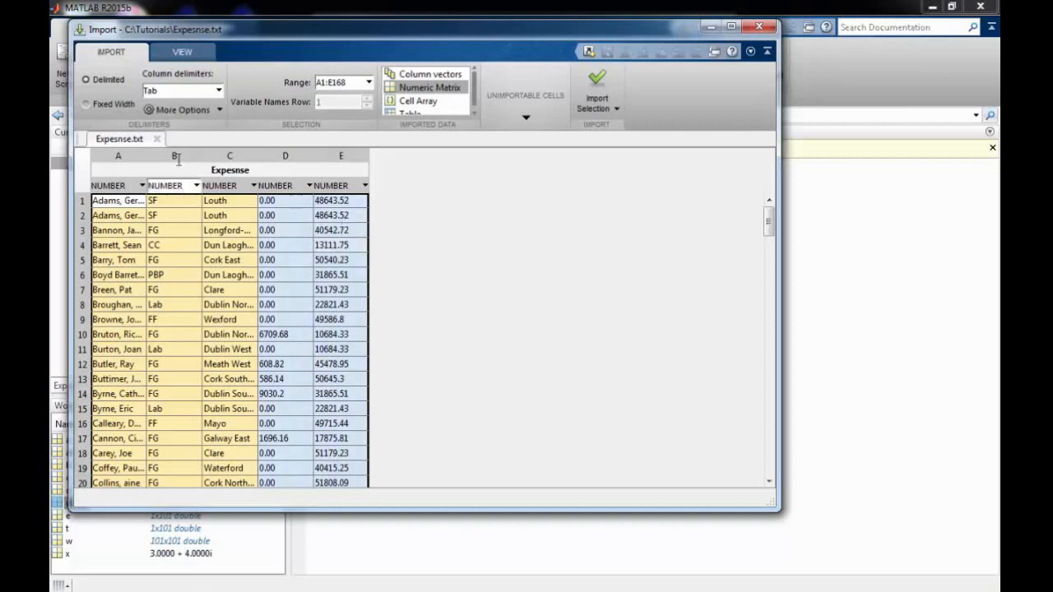
{"action": "left_click", "coordinate": [219, 91]}
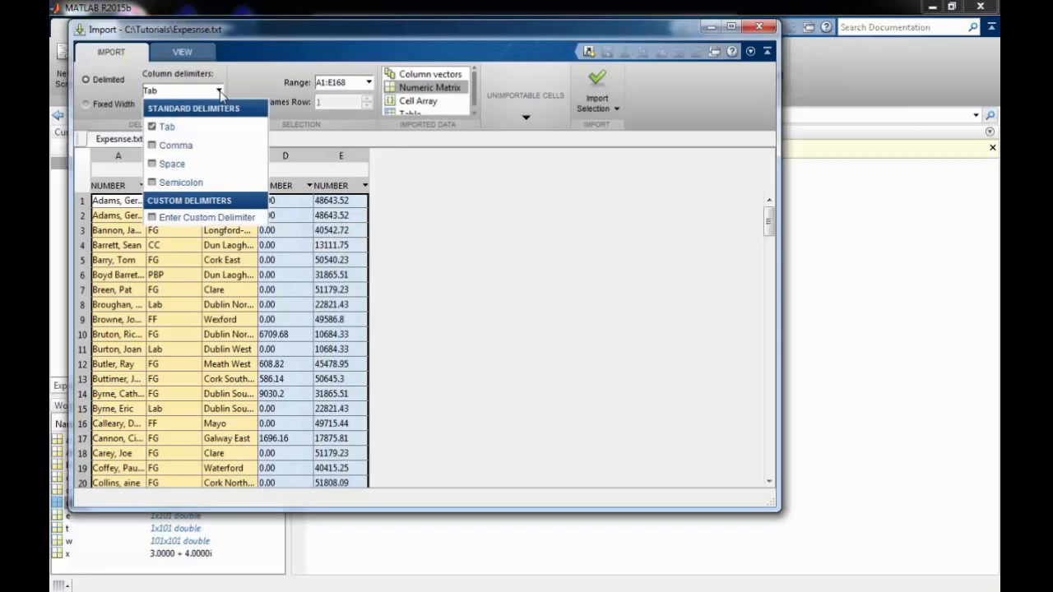
{"action": "left_click", "coordinate": [186, 148]}
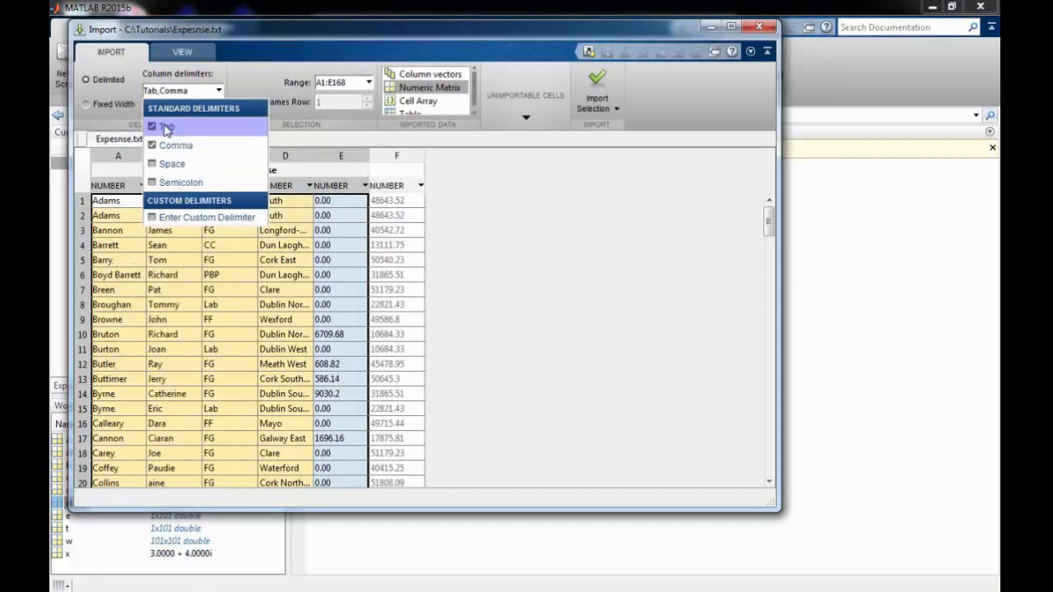
{"action": "left_click", "coordinate": [155, 127]}
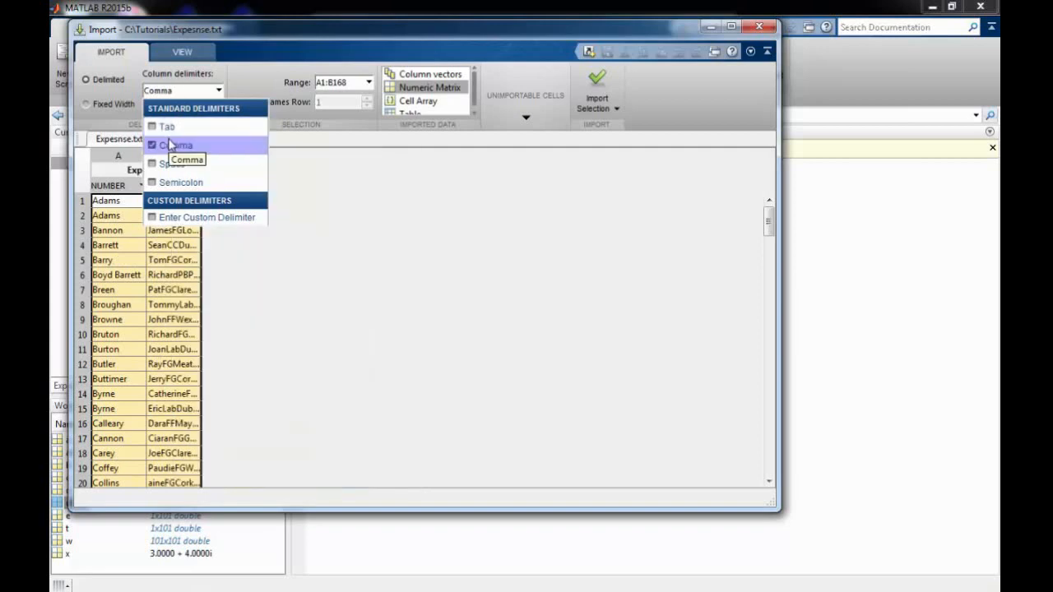
{"action": "left_click", "coordinate": [168, 129]}
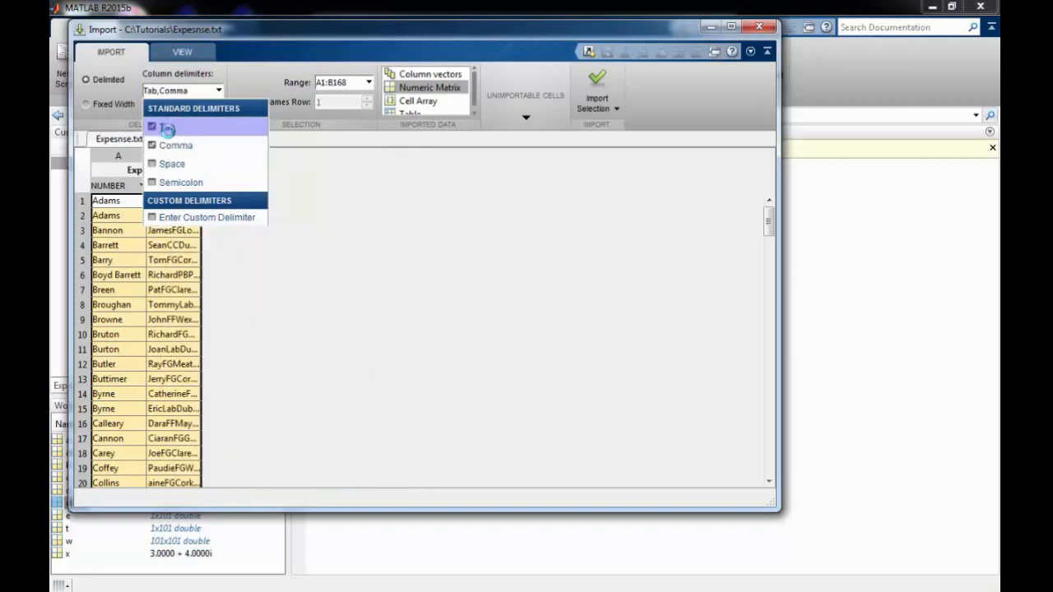
{"action": "left_click", "coordinate": [173, 154]}
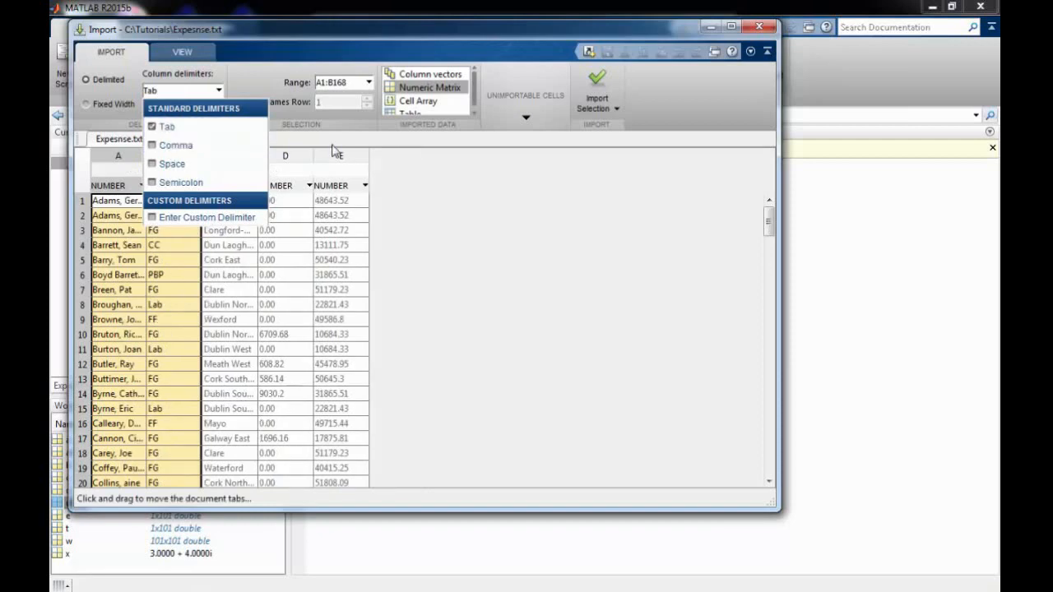
{"action": "left_click", "coordinate": [286, 65]}
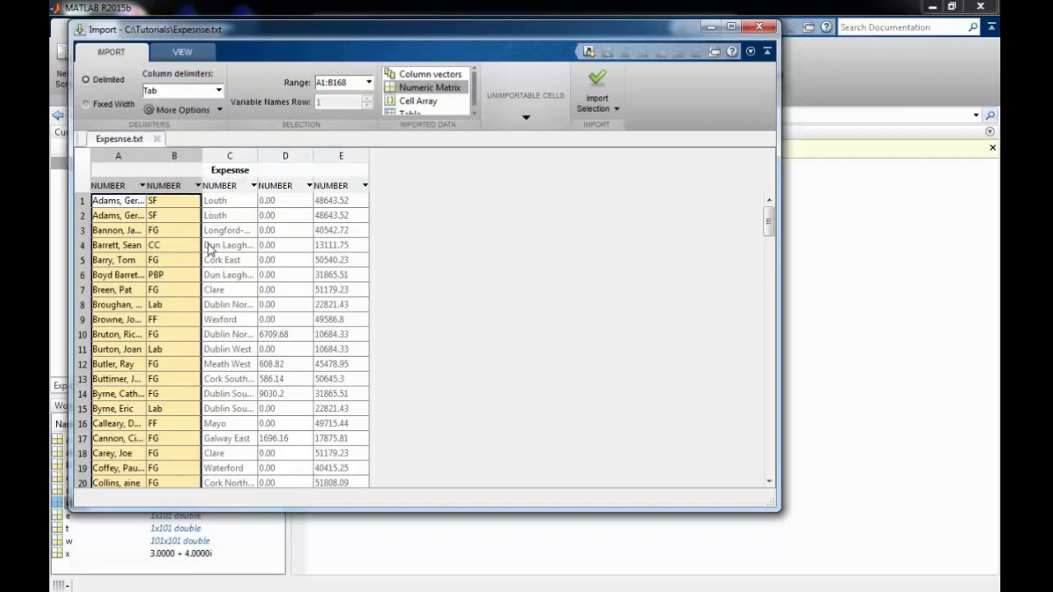
Try the import ranges A1:D168 and A1:C168, and check the number type options of columns B and C.
{"action": "mouse_move", "coordinate": [200, 240]}
{"action": "left_click_drag", "start_coordinate": [200, 239], "coordinate": [302, 251]}
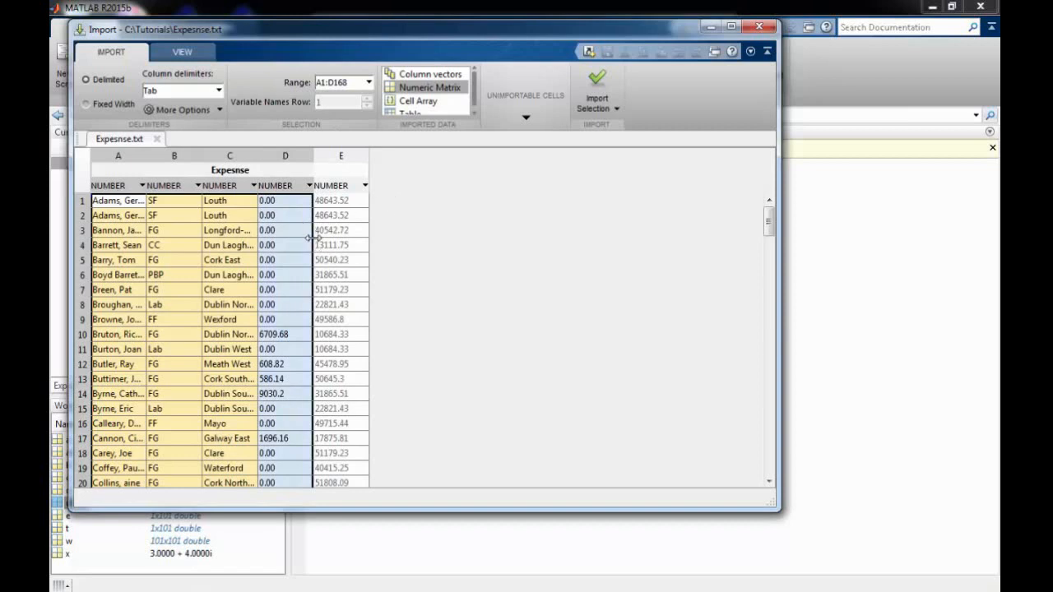
{"action": "left_click", "coordinate": [248, 230], "text": "shift"}
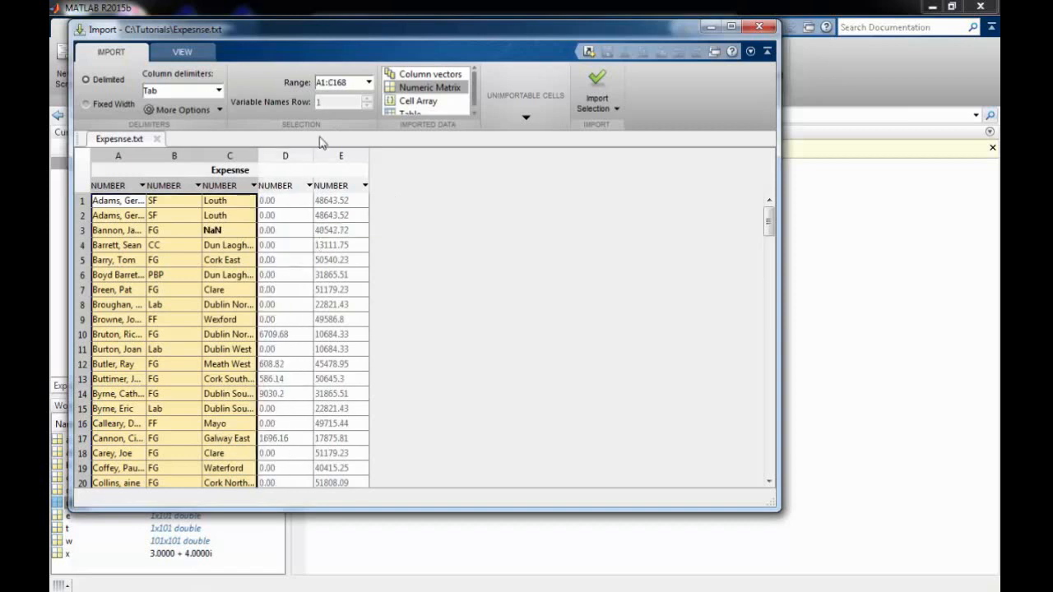
{"action": "left_click", "coordinate": [354, 85]}
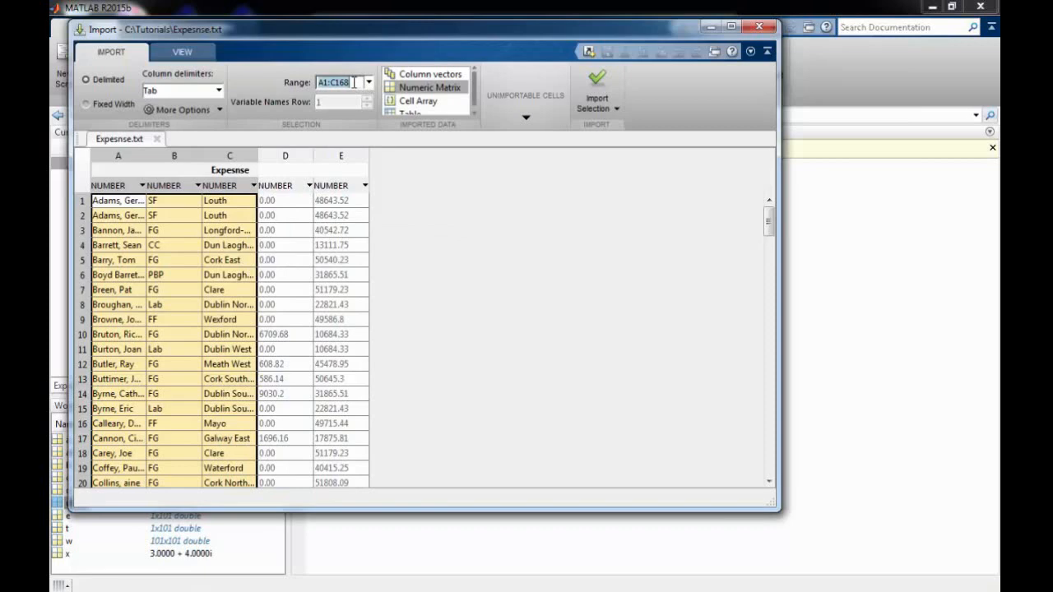
{"action": "left_click", "coordinate": [197, 186]}
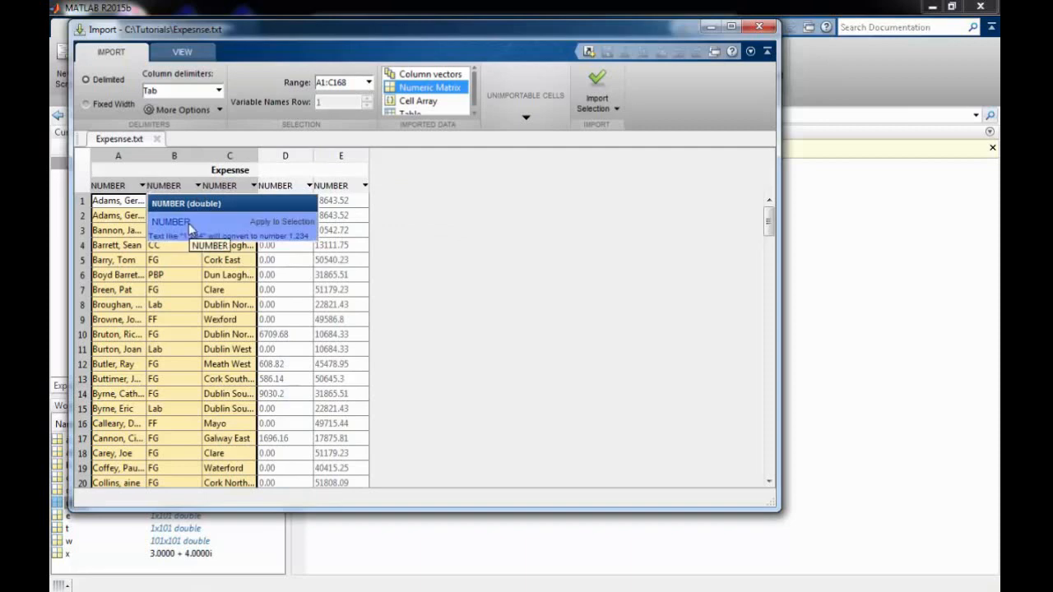
{"action": "left_click", "coordinate": [252, 188]}
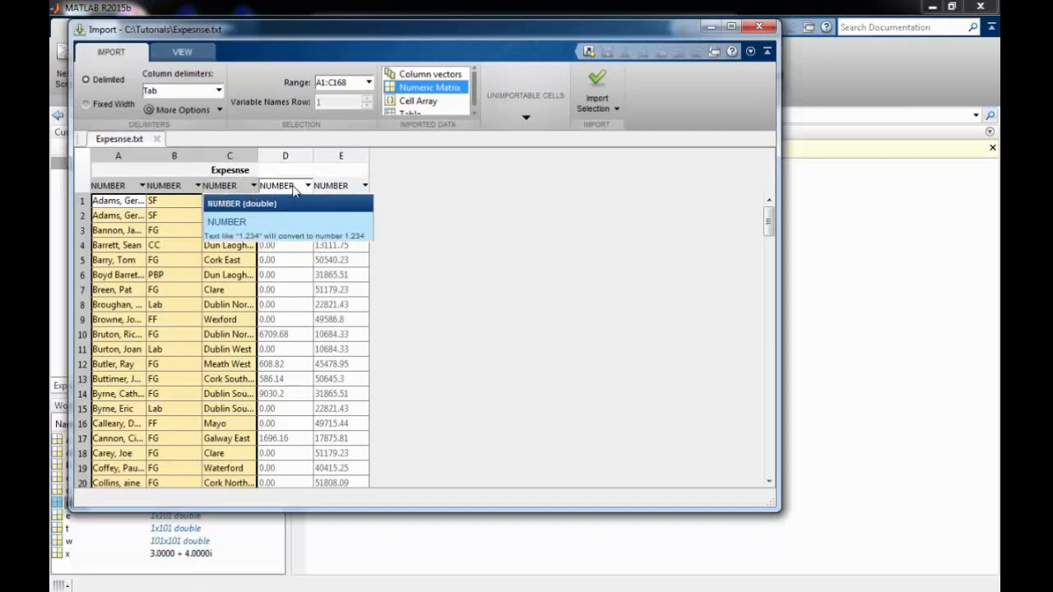
{"action": "left_click", "coordinate": [412, 293]}
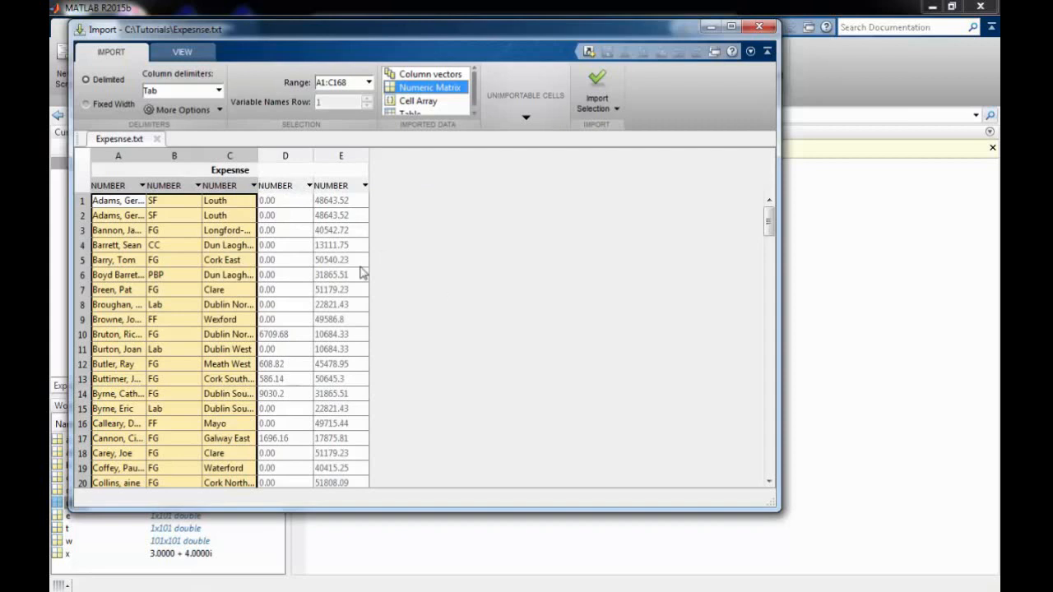
Import the range A1:E168 as column vectors and move the import window to check the variables in the workspace.
{"action": "left_click", "coordinate": [430, 74]}
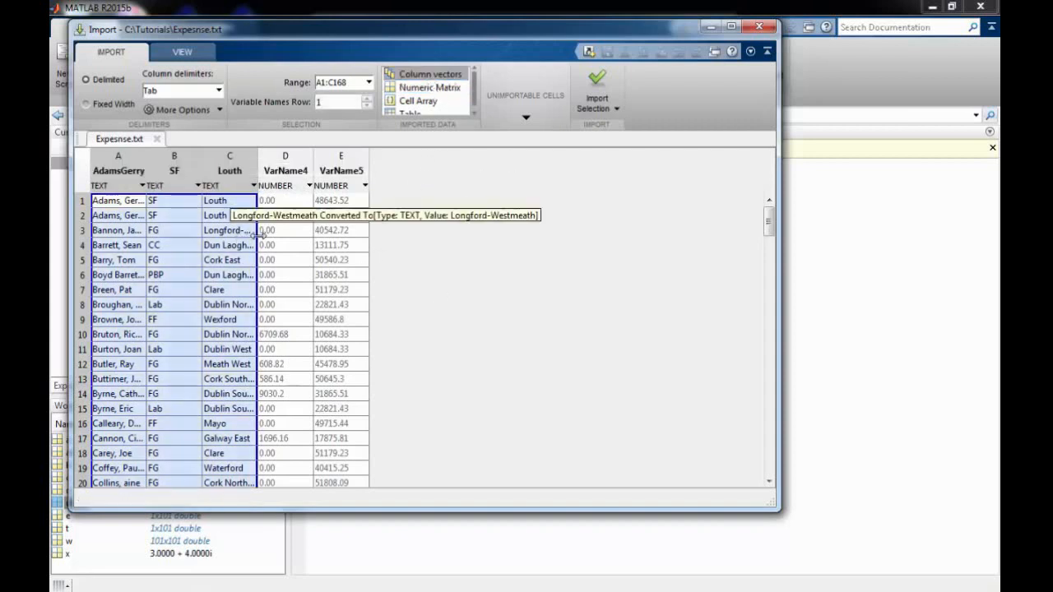
{"action": "left_click_drag", "start_coordinate": [237, 233], "coordinate": [428, 233]}
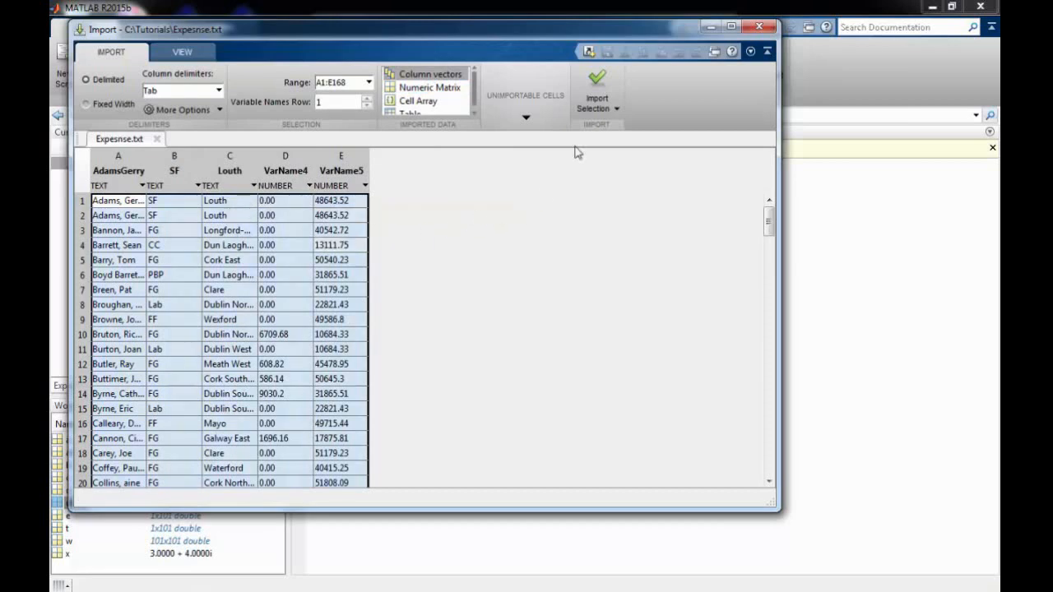
{"action": "left_click", "coordinate": [601, 79]}
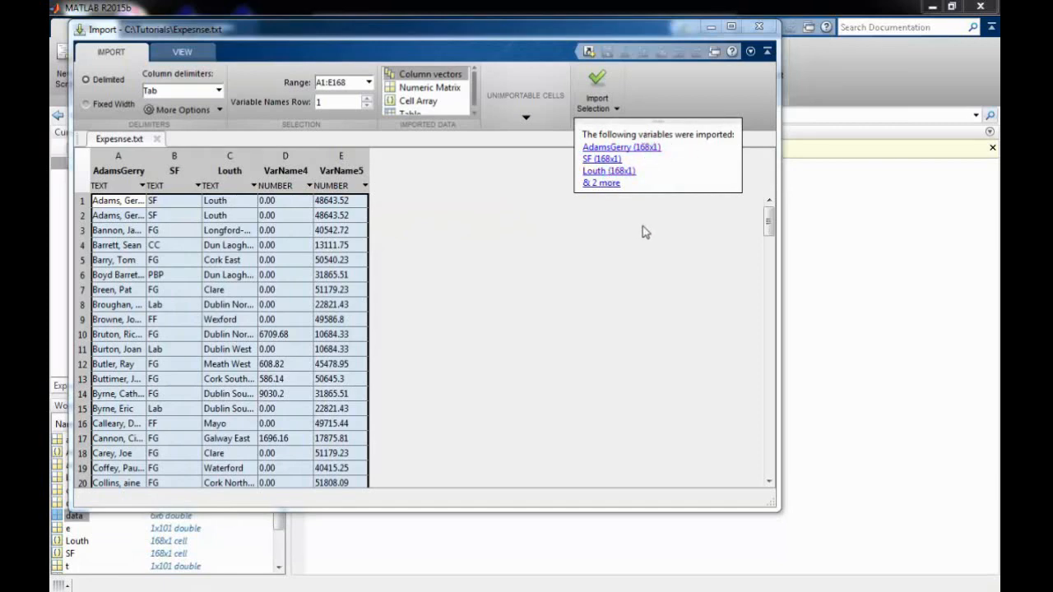
{"action": "left_click_drag", "start_coordinate": [467, 36], "coordinate": [676, 73]}
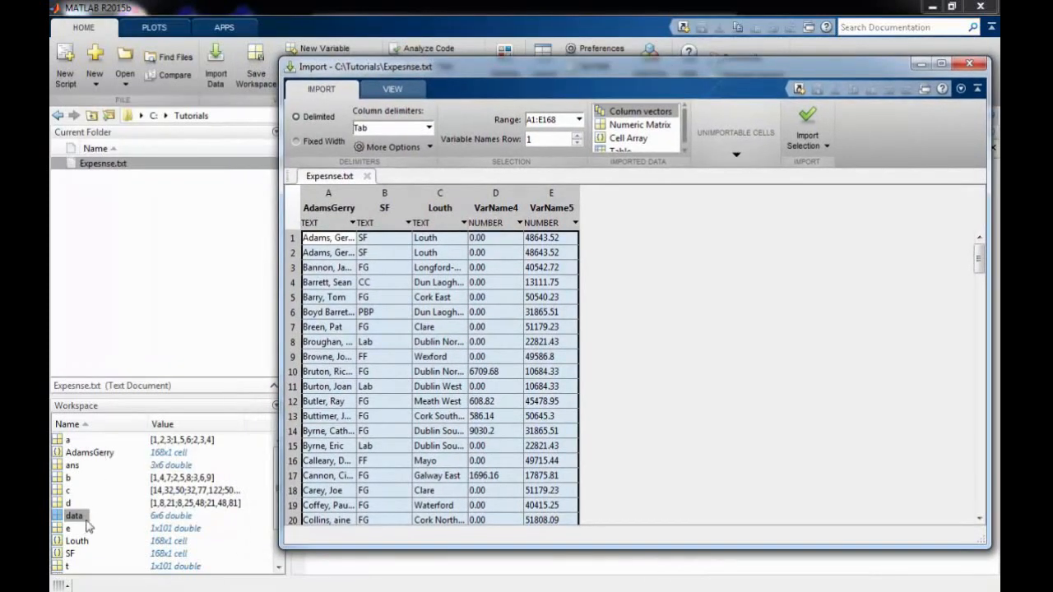
{"action": "left_click_drag", "start_coordinate": [653, 69], "coordinate": [494, 71]}
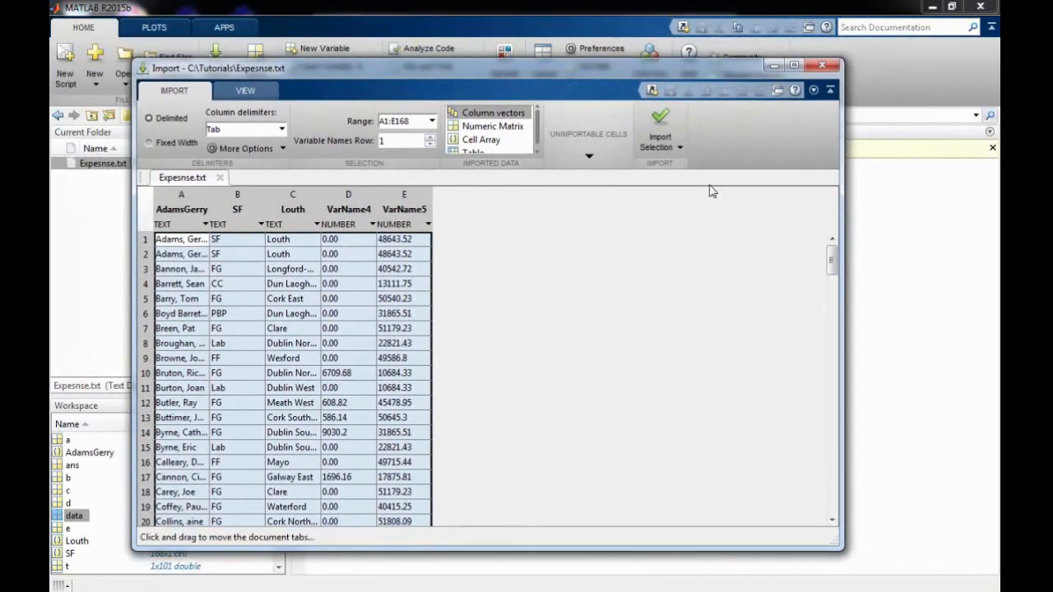
Generate a script from the Expesnse.txt import settings and look through its code.
{"action": "left_click", "coordinate": [679, 149]}
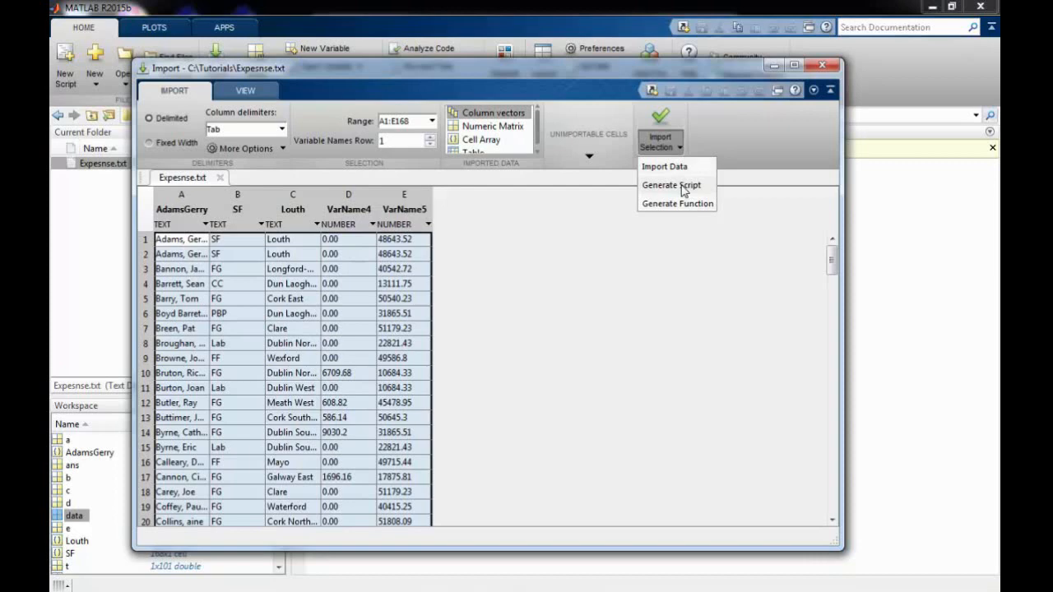
{"action": "left_click", "coordinate": [682, 191]}
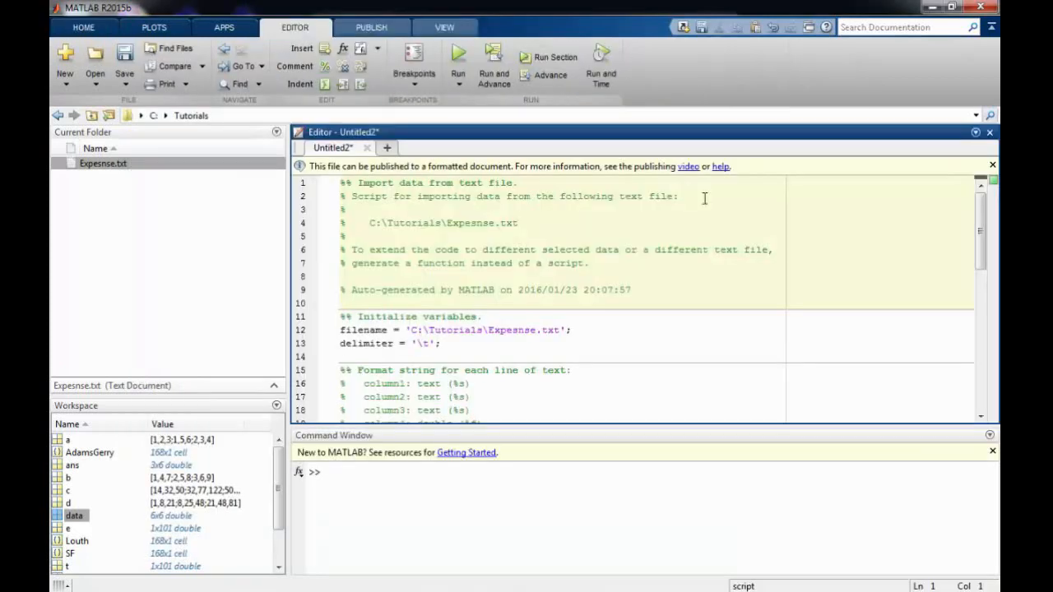
{"action": "left_click_drag", "start_coordinate": [981, 213], "coordinate": [981, 257]}
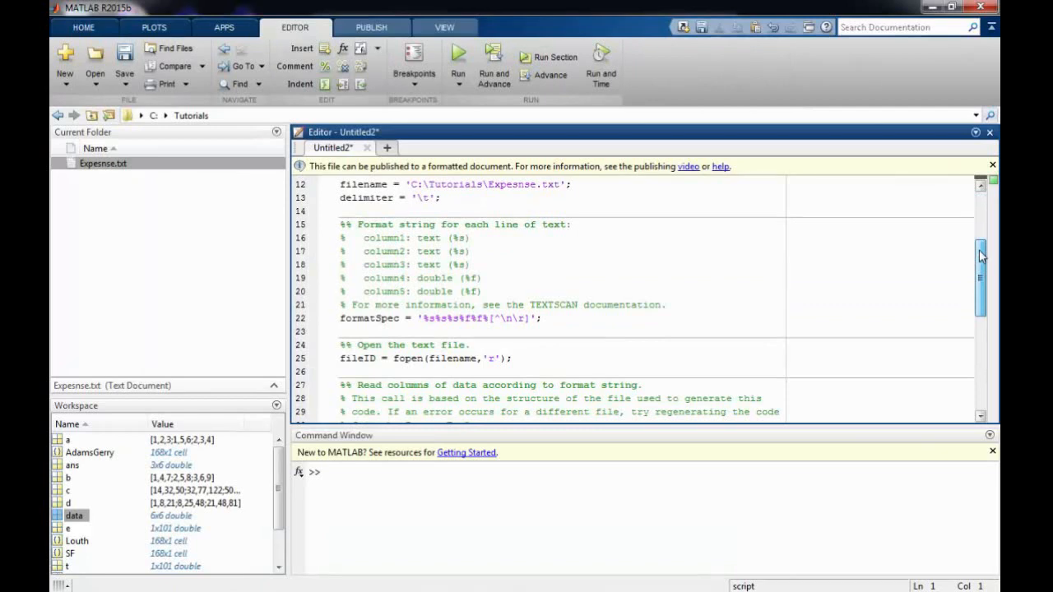
{"action": "left_click_drag", "start_coordinate": [981, 256], "coordinate": [981, 215]}
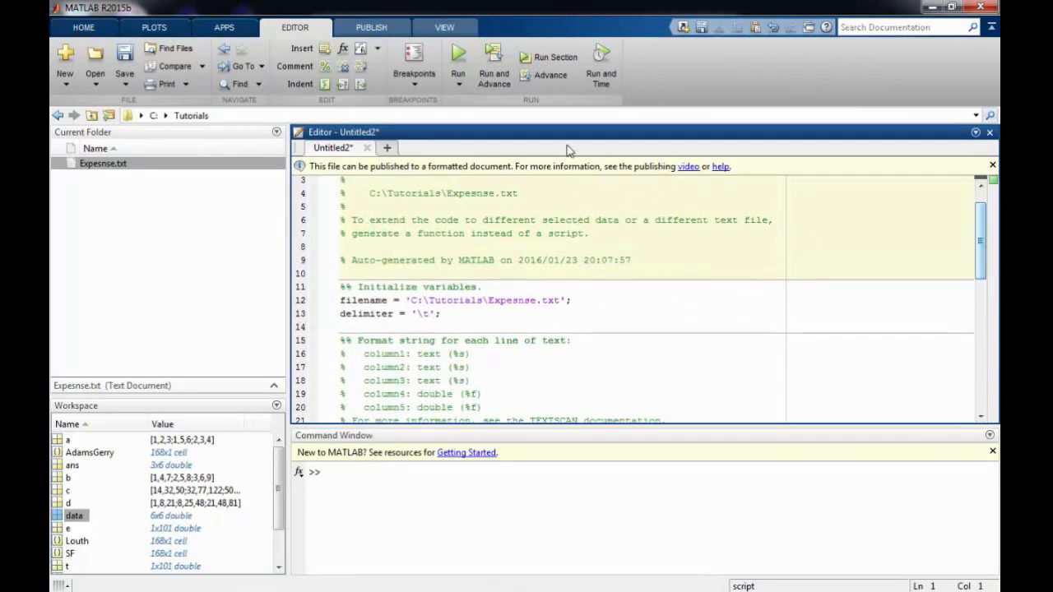
Run the generated script, saving it as importdata in the Tutorials folder.
{"action": "left_click", "coordinate": [459, 54]}
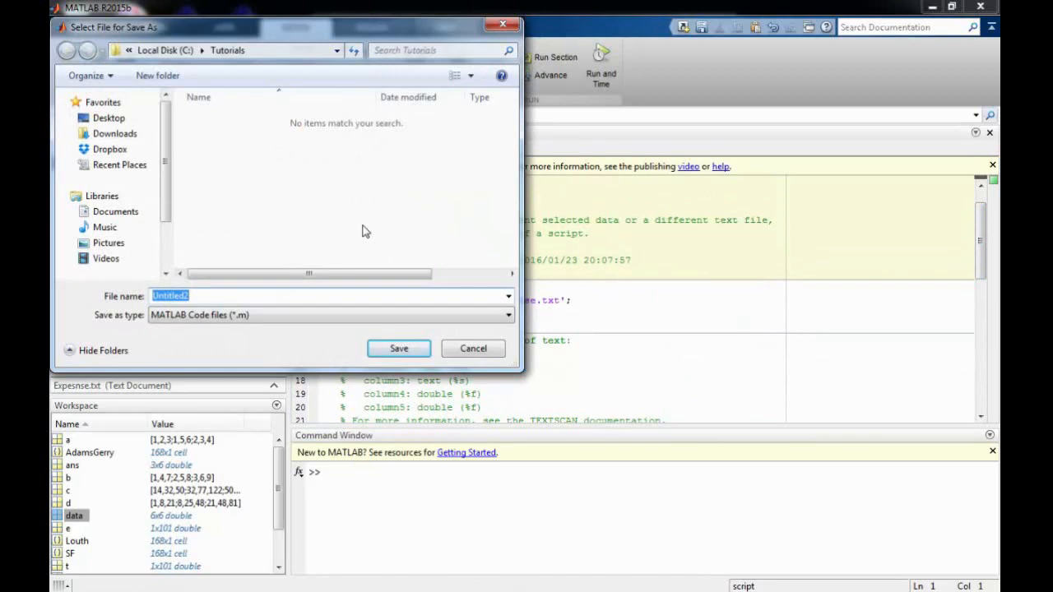
{"action": "type", "text": "importdata"}
{"action": "left_click", "coordinate": [399, 349]}
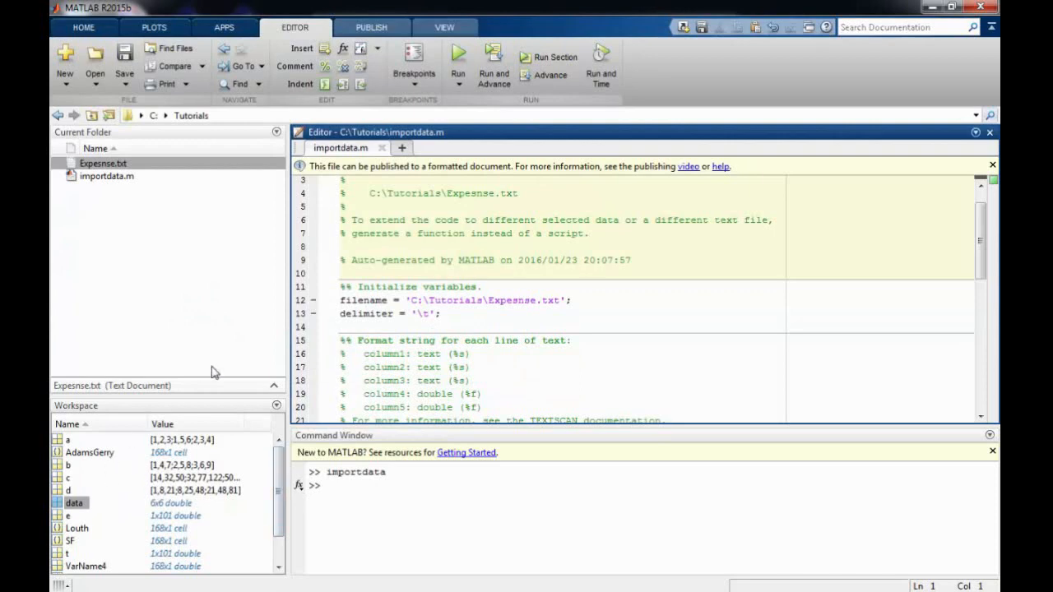
Duplicate Expesnse.txt within the current folder and open the copy for data import.
{"action": "right_click", "coordinate": [115, 167]}
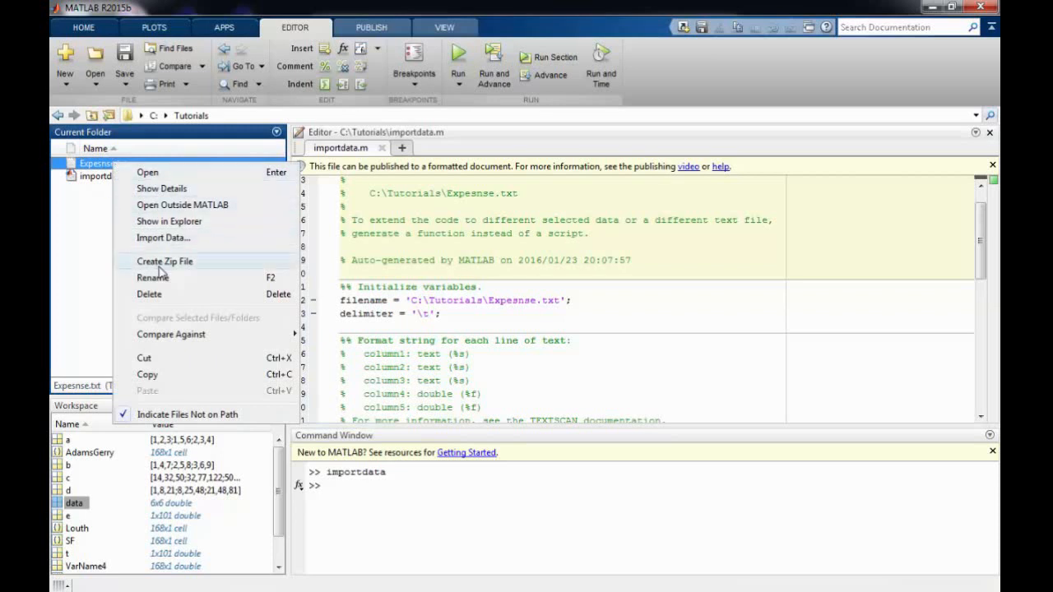
{"action": "left_click", "coordinate": [151, 375]}
{"action": "right_click", "coordinate": [160, 326]}
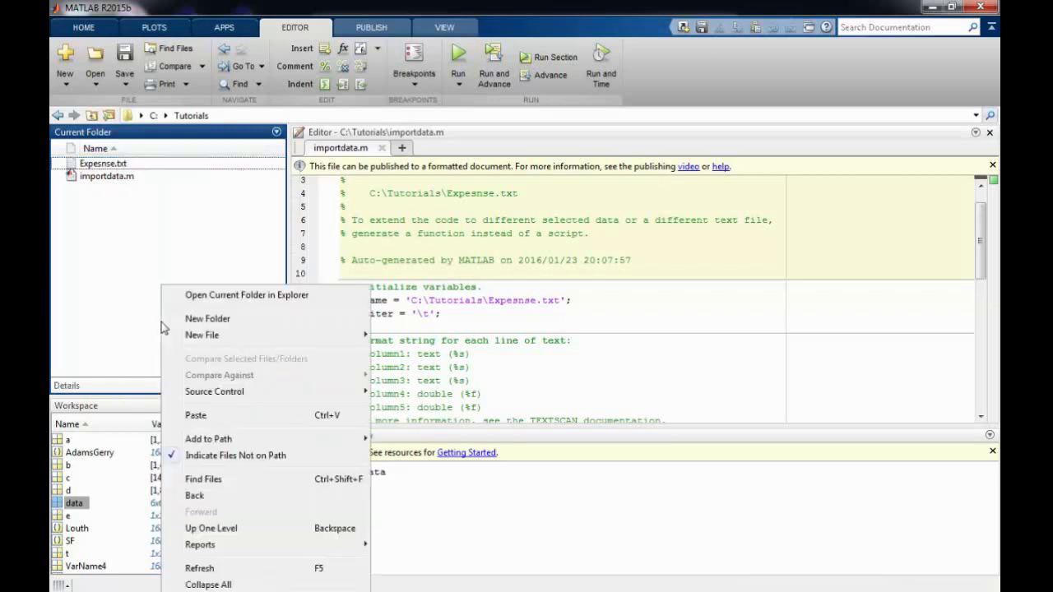
{"action": "left_click", "coordinate": [195, 416]}
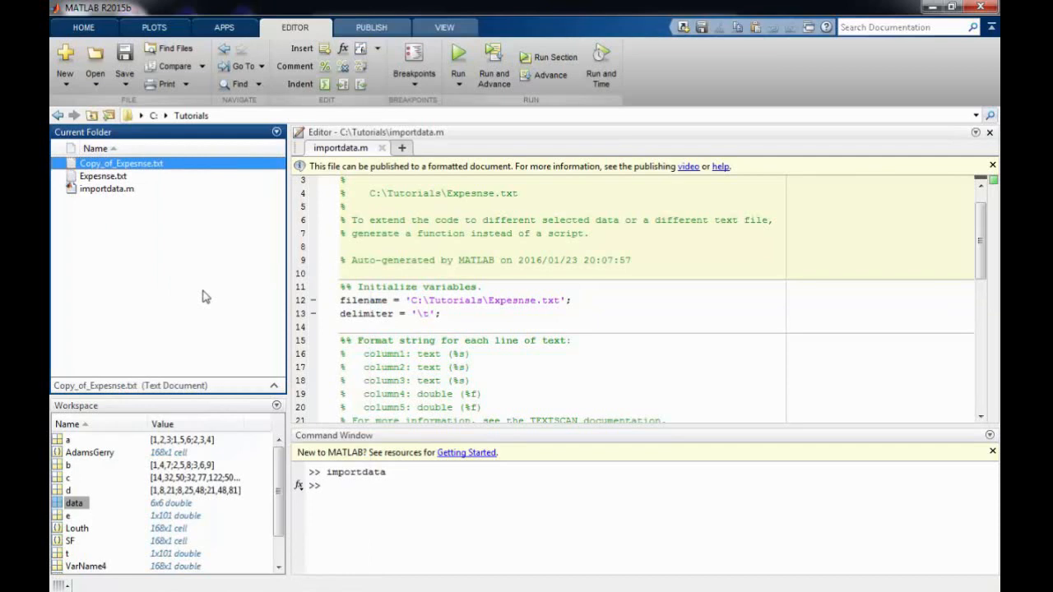
{"action": "right_click", "coordinate": [152, 164]}
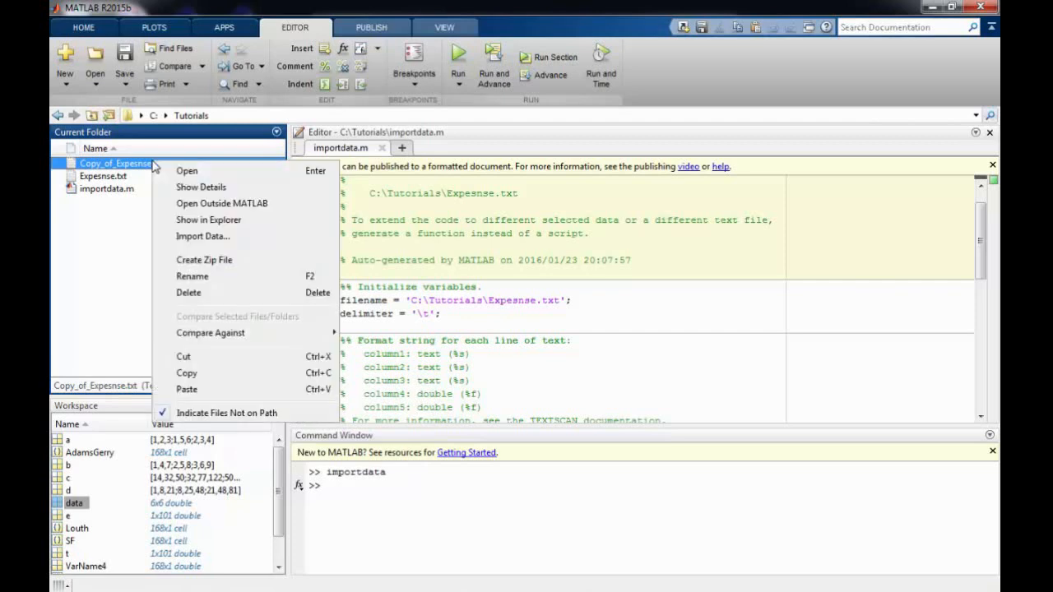
{"action": "left_click", "coordinate": [197, 240]}
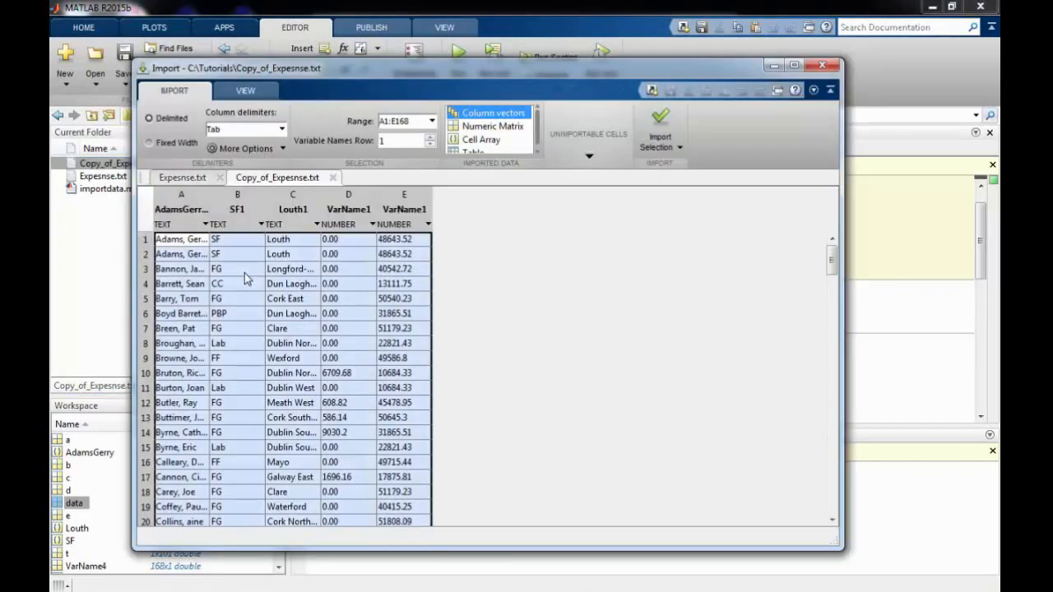
Set Copy_of_Expesnse.txt to import as a table and generate a function from its import settings.
{"action": "left_click", "coordinate": [182, 179]}
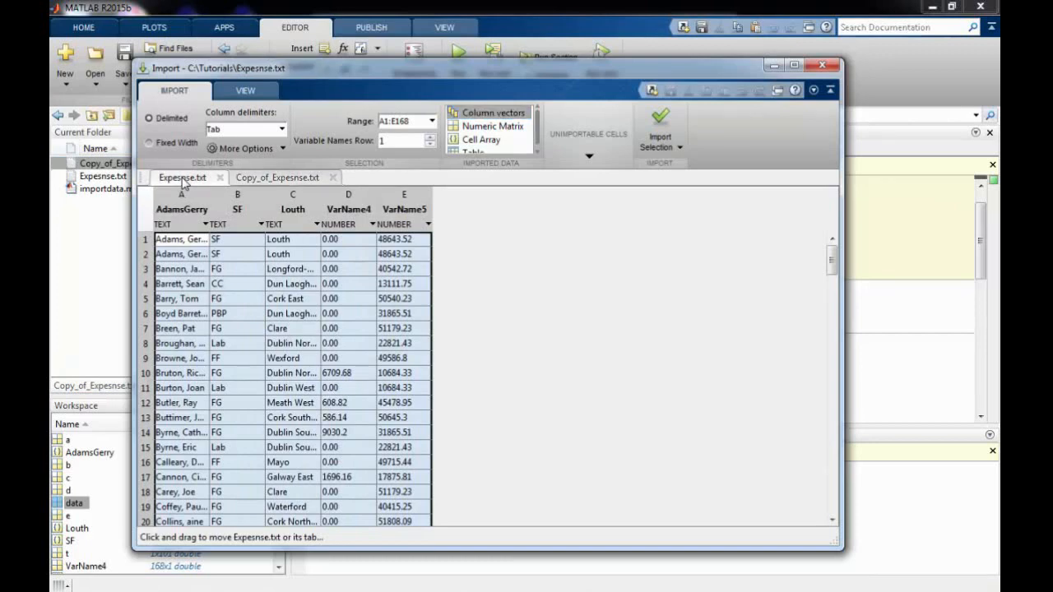
{"action": "left_click", "coordinate": [260, 180]}
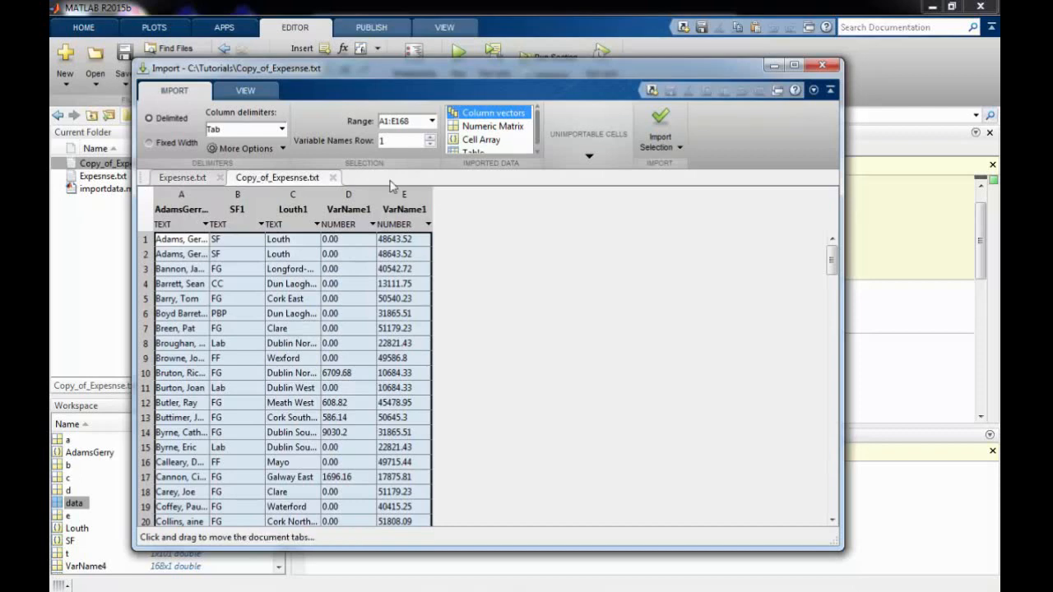
{"action": "left_click_drag", "start_coordinate": [536, 124], "coordinate": [538, 145]}
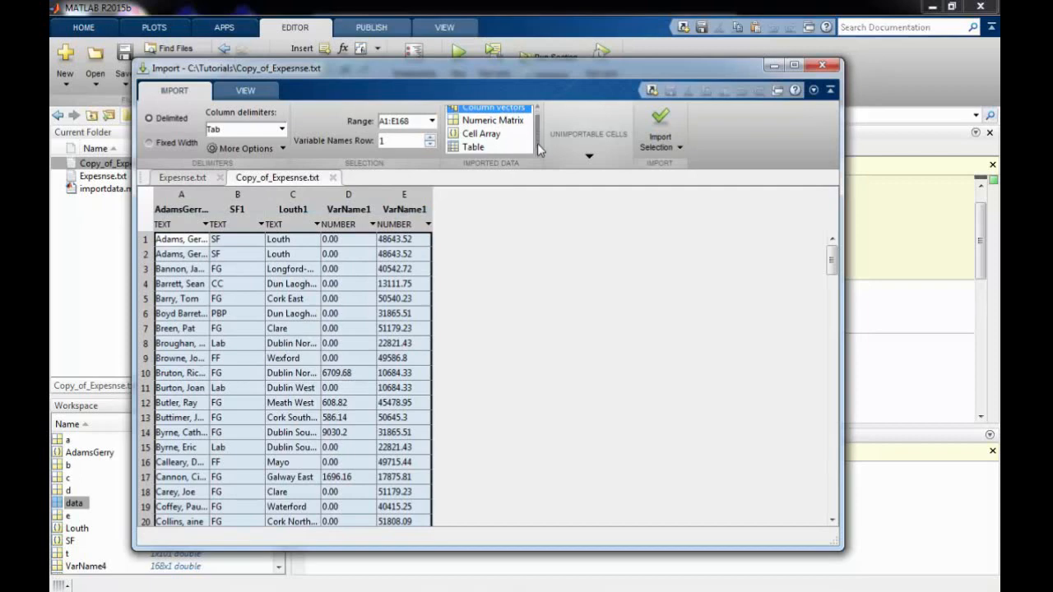
{"action": "left_click", "coordinate": [485, 148]}
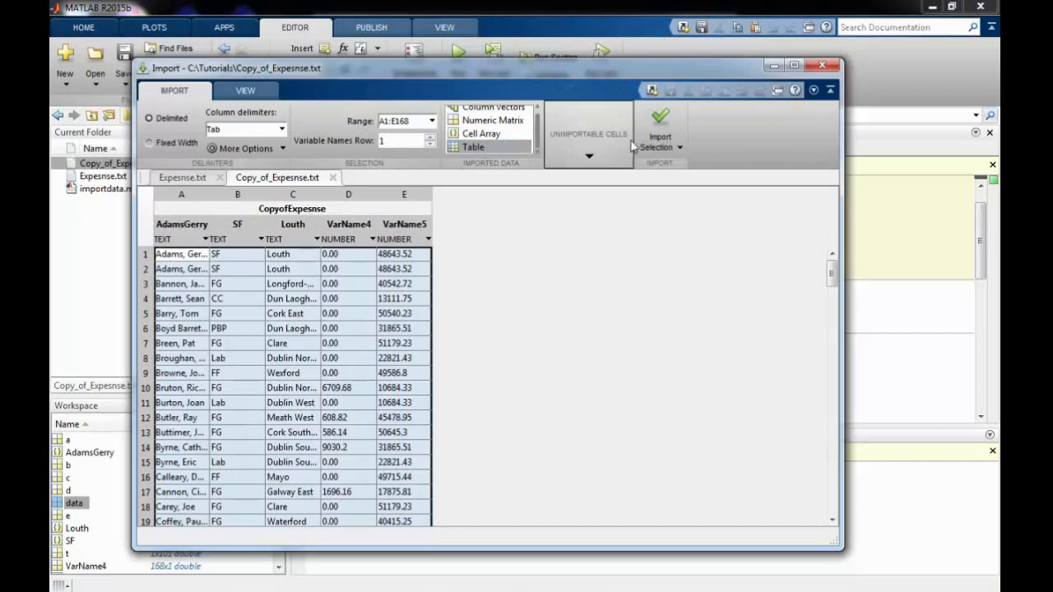
{"action": "left_click", "coordinate": [679, 148]}
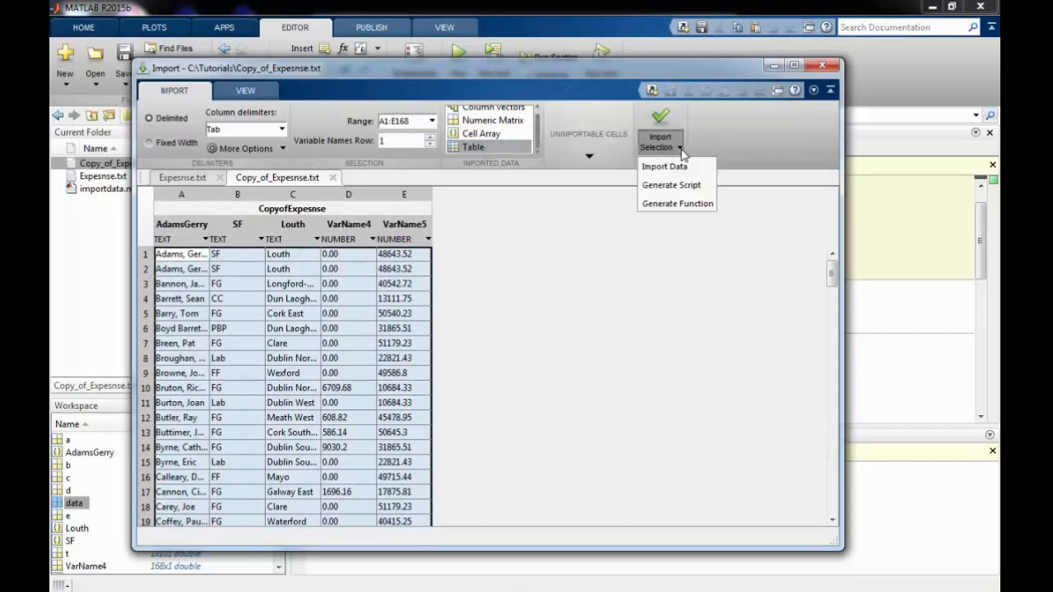
{"action": "left_click", "coordinate": [689, 211]}
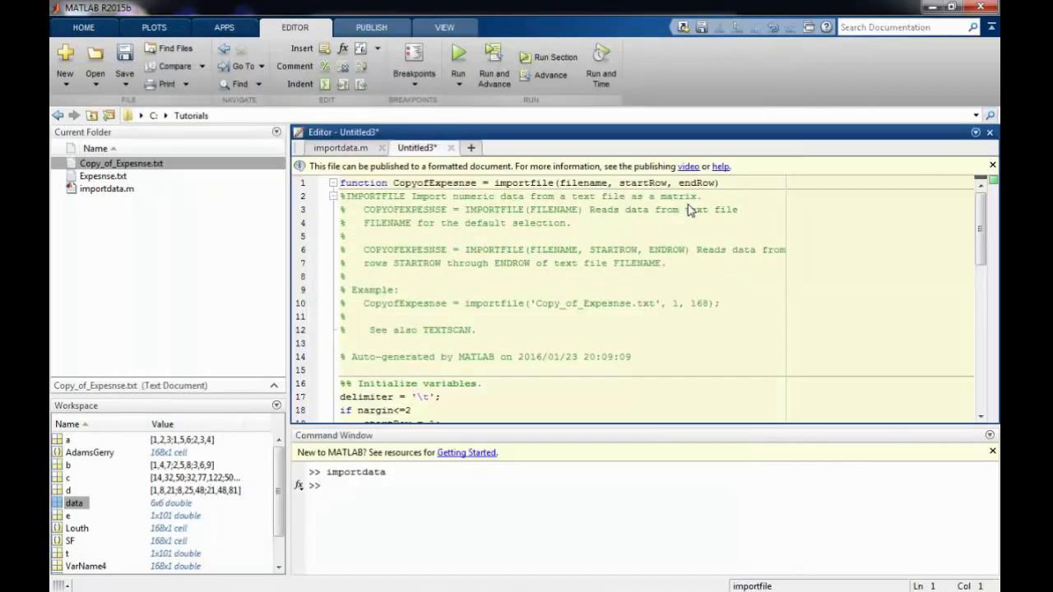
Review the example call in the generated function's header and save the function as importfileFunc in the Tutorials folder.
{"action": "left_click", "coordinate": [639, 294]}
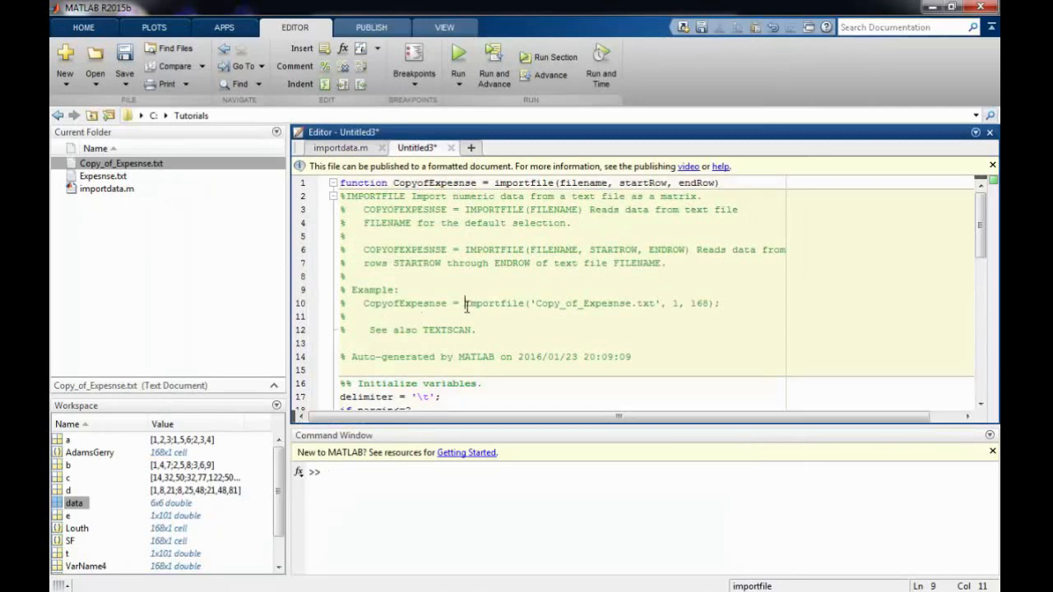
{"action": "left_click_drag", "start_coordinate": [466, 304], "coordinate": [738, 307]}
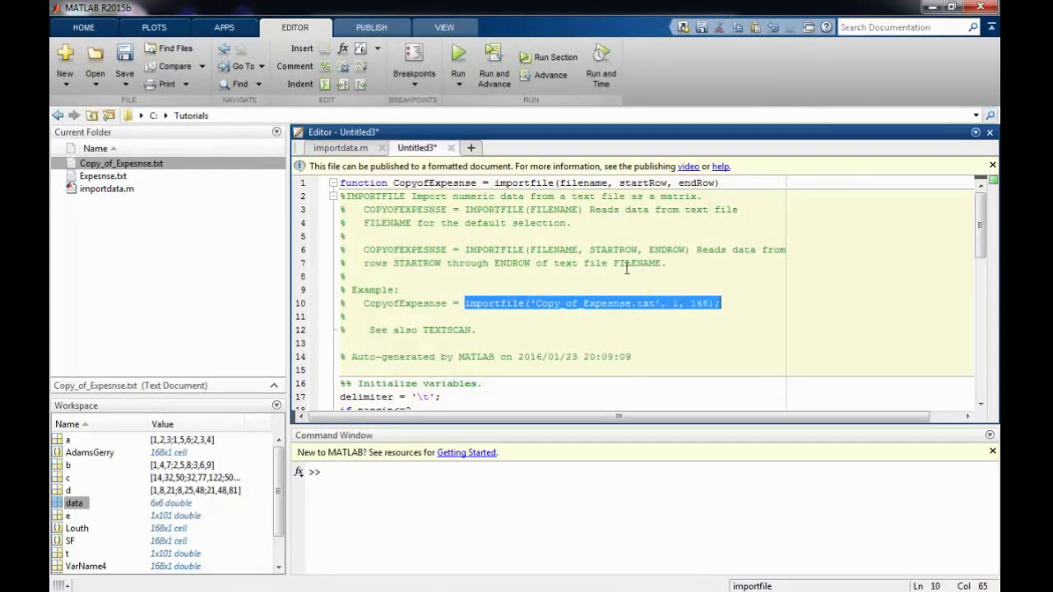
{"action": "left_click", "coordinate": [569, 253]}
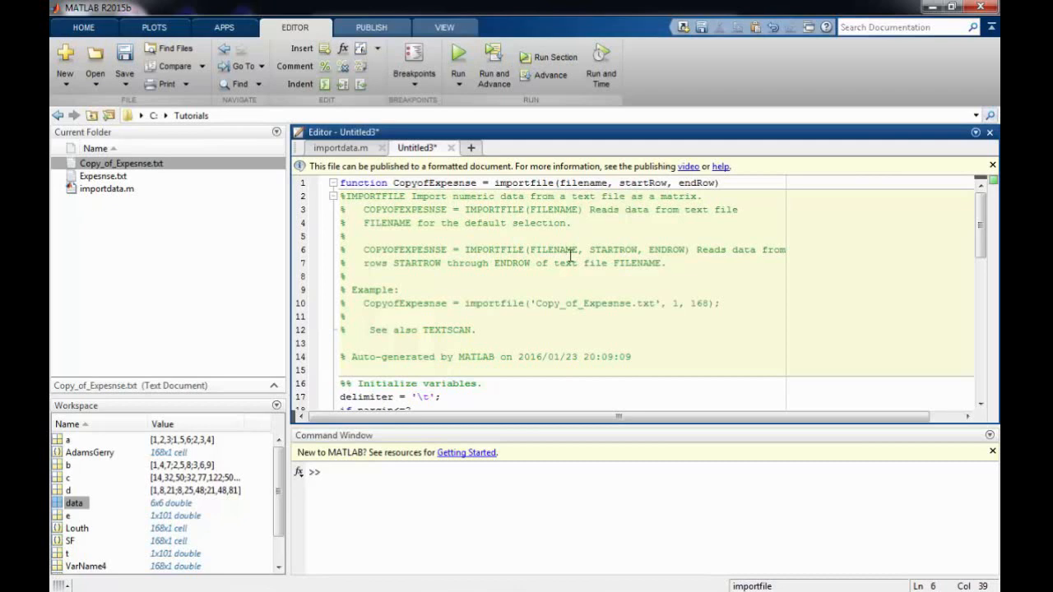
{"action": "key", "text": "ctrl+s"}
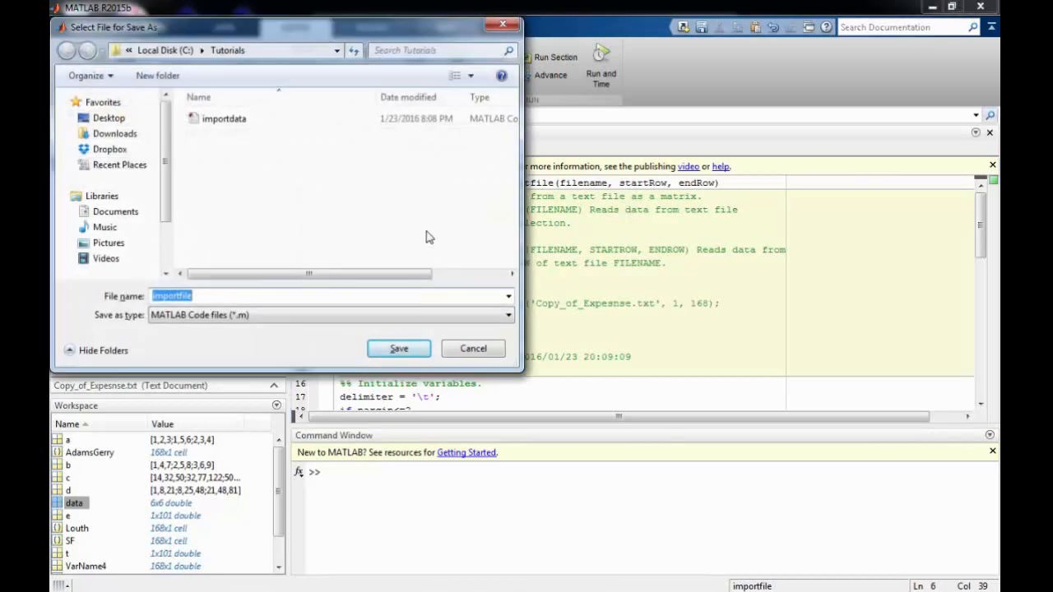
{"action": "key", "text": "Right"}
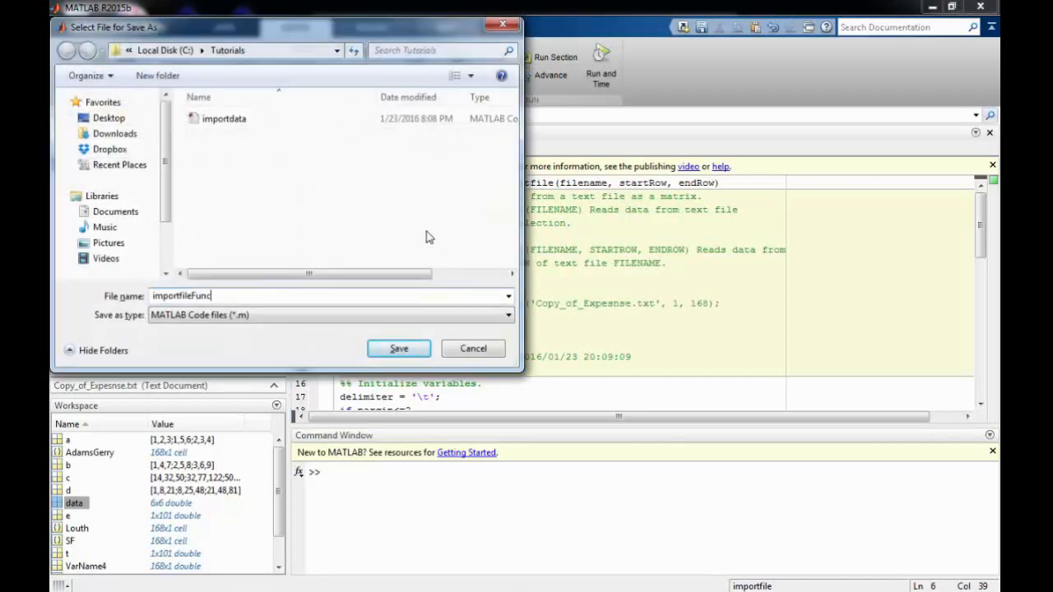
{"action": "key", "text": "Return"}
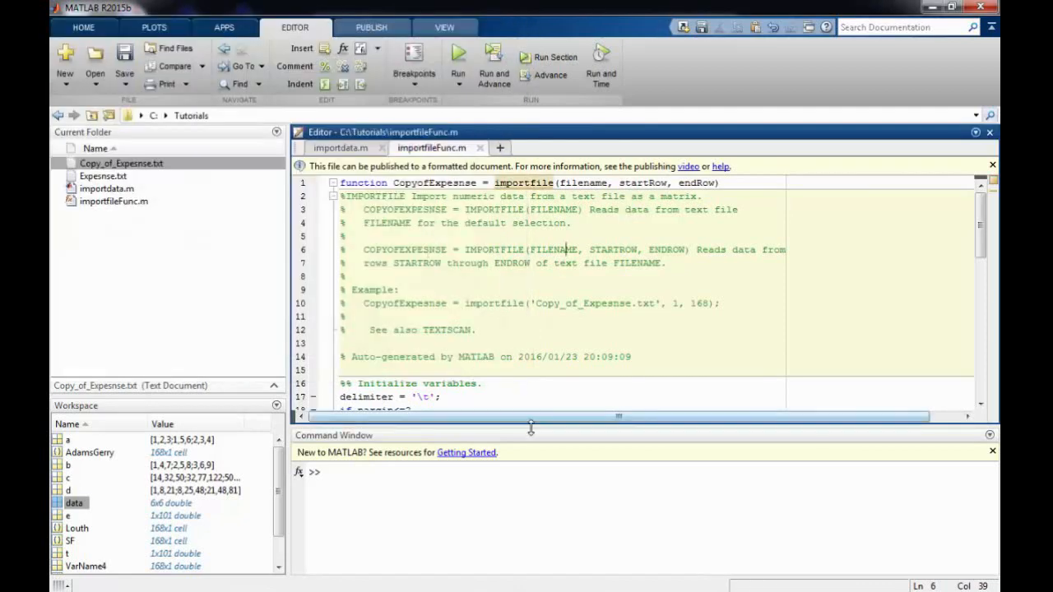
Compare the example call with the function declaration and rename importfileFunc.m to importfile.m in the current folder.
{"action": "left_click", "coordinate": [534, 335]}
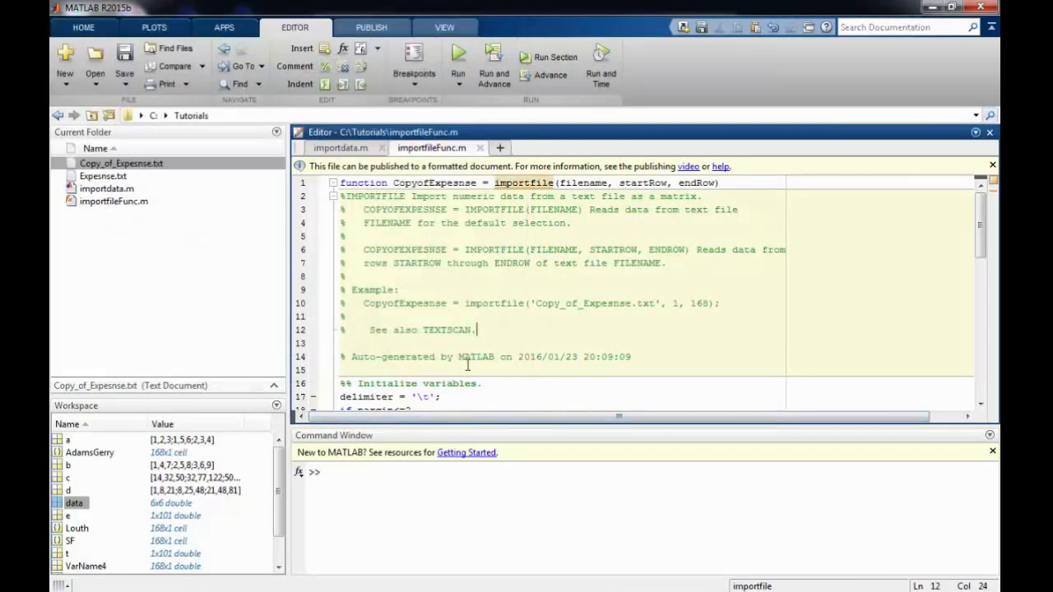
{"action": "left_click_drag", "start_coordinate": [465, 304], "coordinate": [720, 304]}
{"action": "left_click", "coordinate": [584, 196]}
{"action": "mouse_move", "coordinate": [521, 189]}
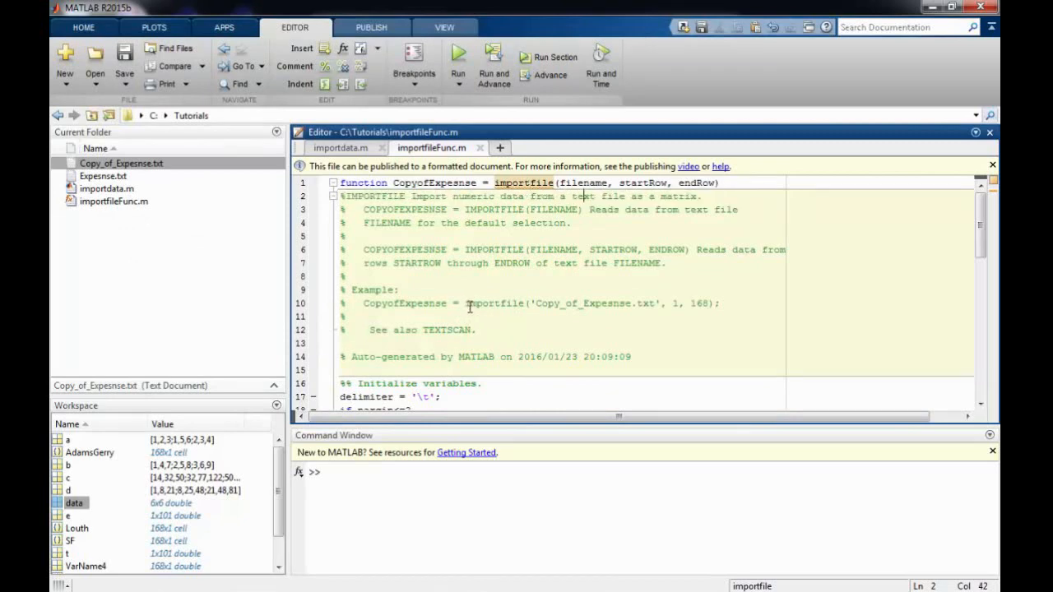
{"action": "left_click", "coordinate": [138, 205]}
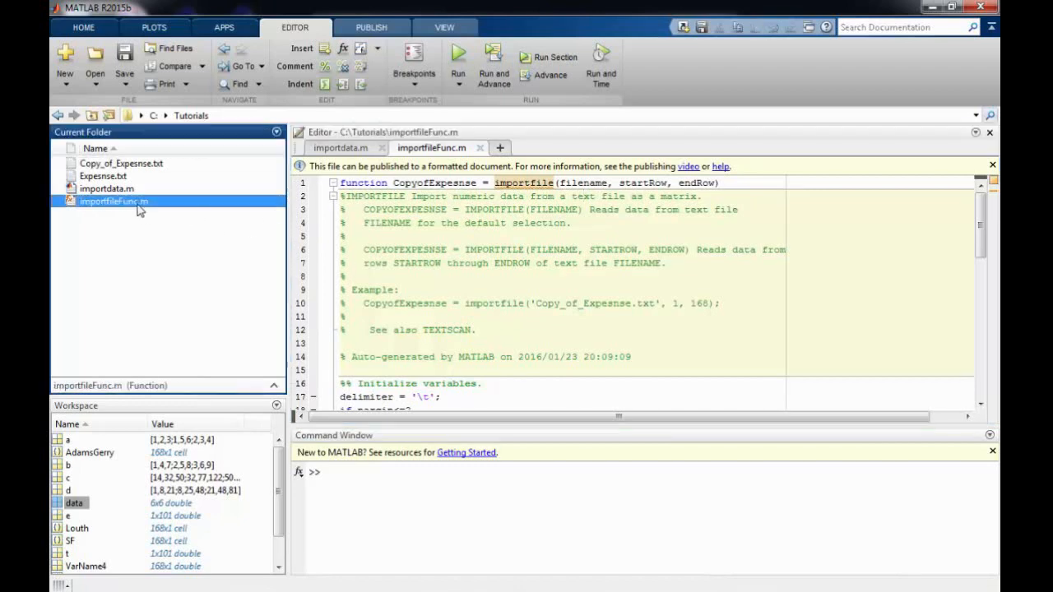
{"action": "left_click", "coordinate": [137, 207]}
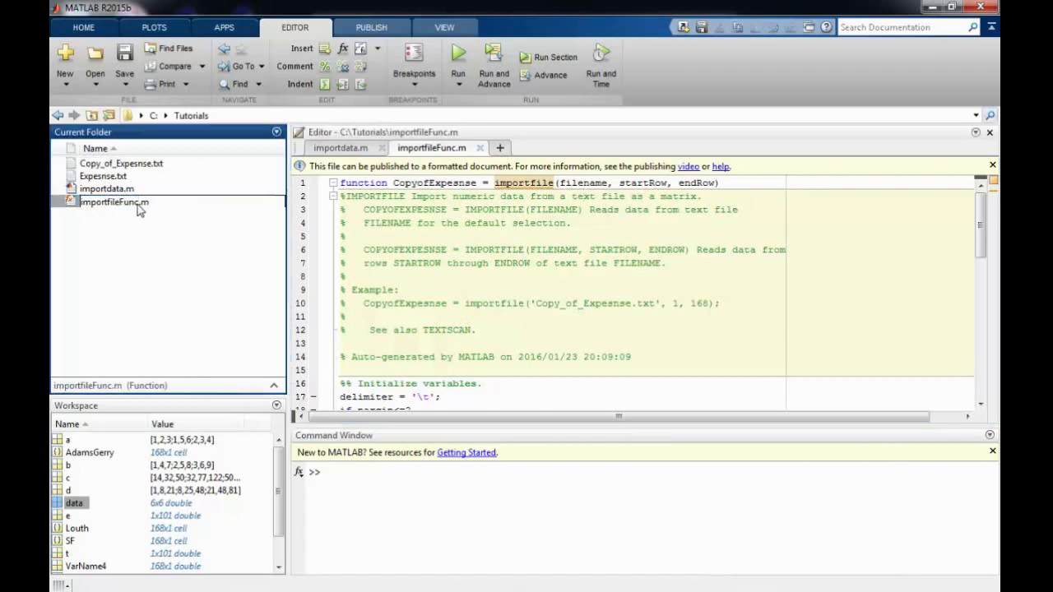
{"action": "key", "text": "BackSpace"}
{"action": "key", "text": "BackSpace"}
{"action": "key", "text": "BackSpace"}
{"action": "key", "text": "BackSpace"}
{"action": "key", "text": "Return"}
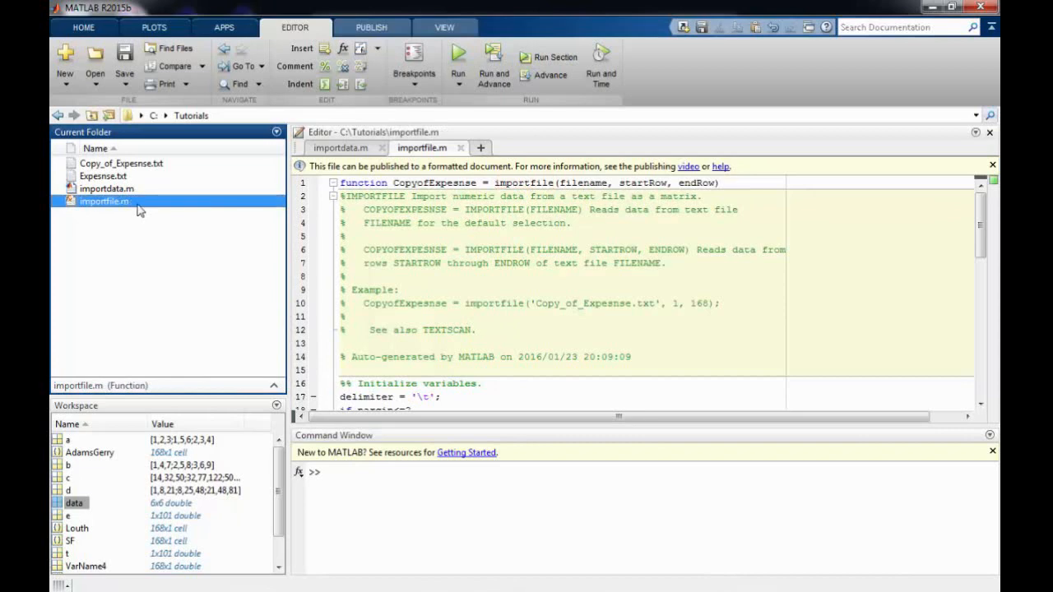
Copy the example call importfile('Copy_of_Expesnse.txt', 1, 168); from the function's comments and run it in the Command Window.
{"action": "left_click", "coordinate": [535, 292]}
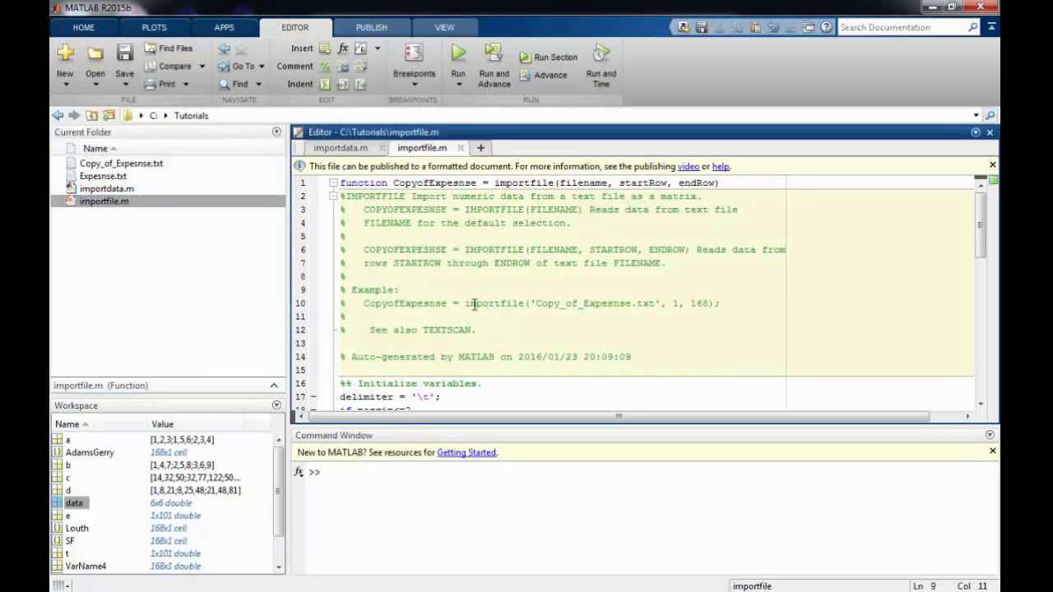
{"action": "left_click_drag", "start_coordinate": [466, 303], "coordinate": [725, 309]}
{"action": "key", "text": "ctrl+c"}
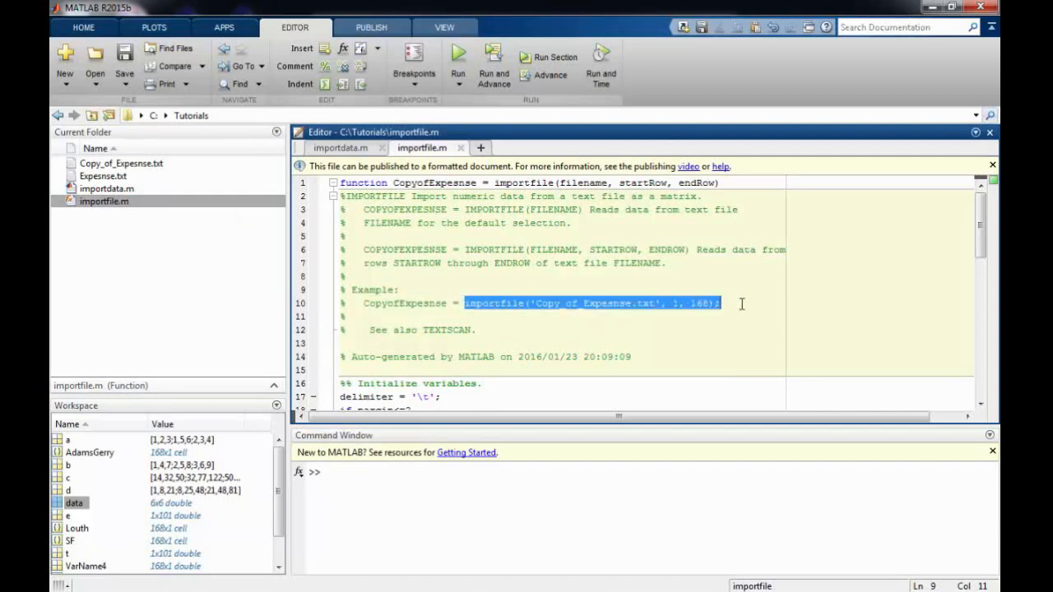
{"action": "left_click", "coordinate": [534, 527]}
{"action": "key", "text": "ctrl+v"}
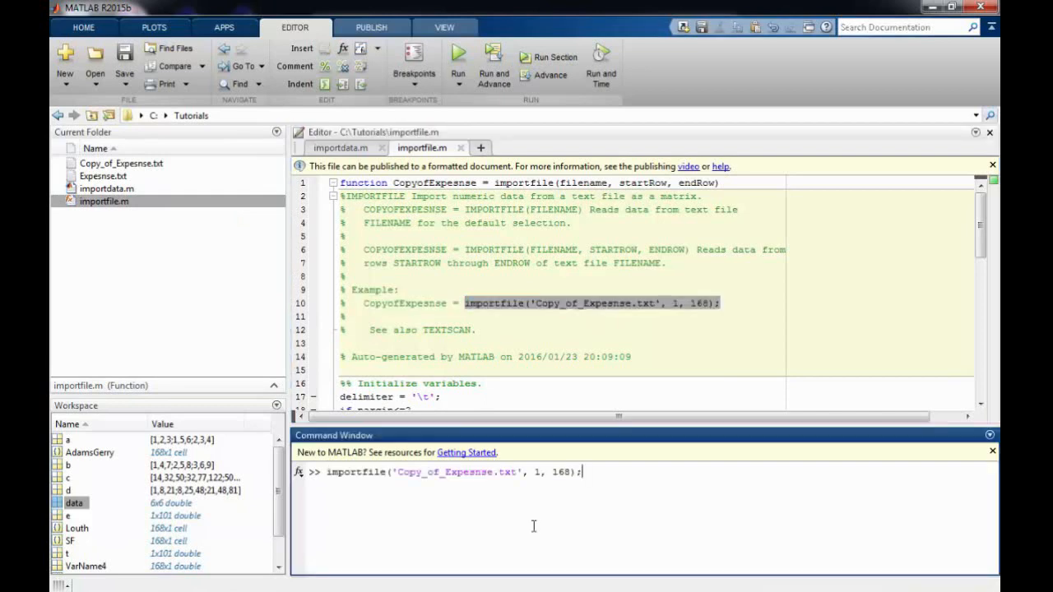
{"action": "key", "text": "Return"}
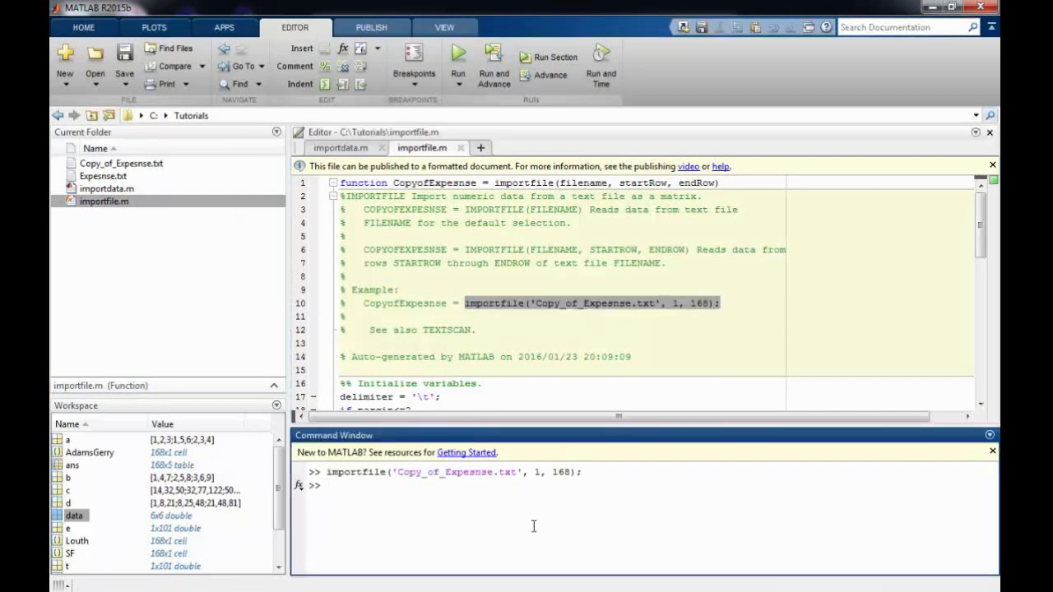
{"action": "left_click", "coordinate": [280, 467]}
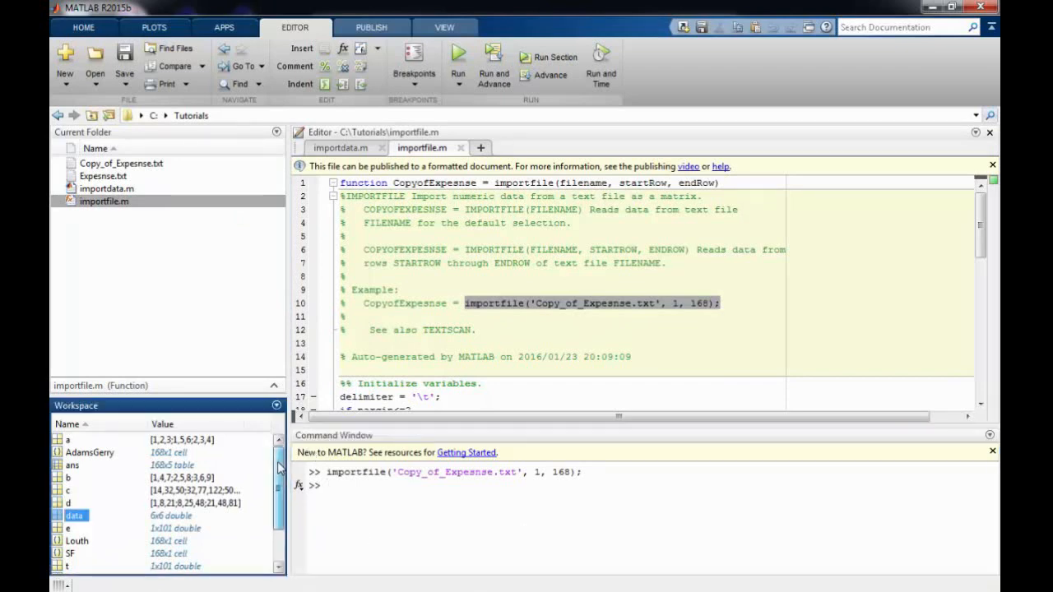